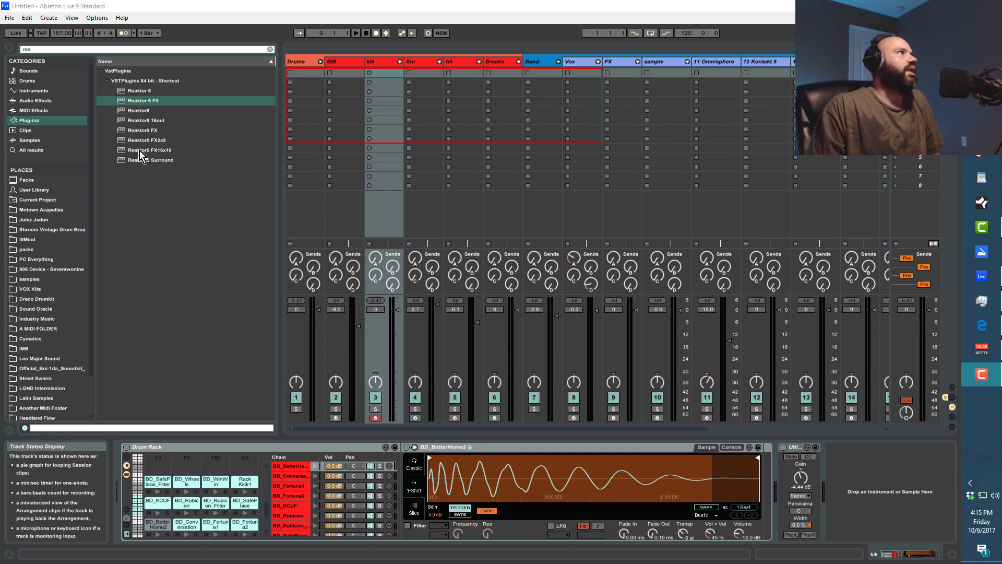
Step: Clear the browser's plug-in search text and collapse the VstPlugins folder
click(49, 50)
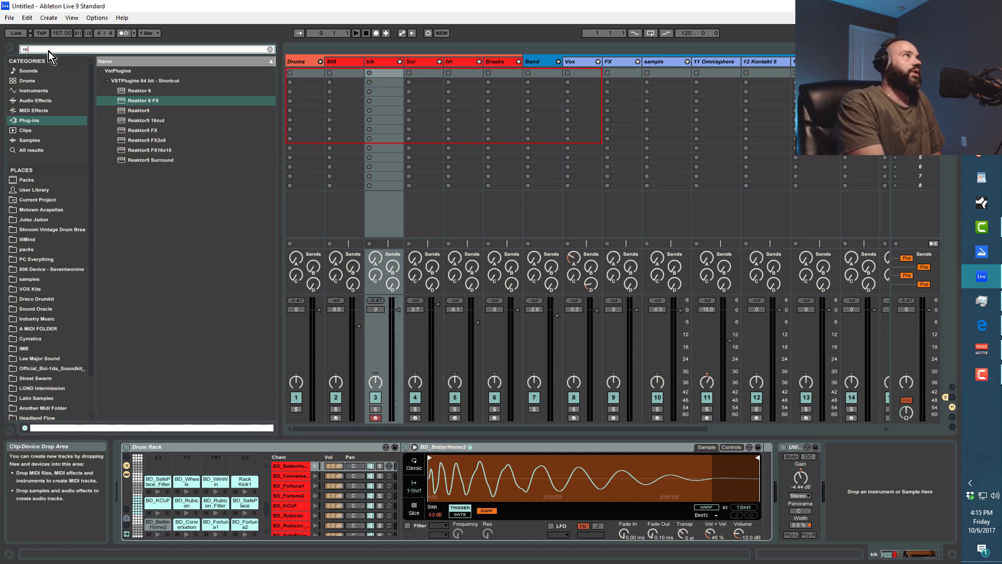
key(BackSpace)
key(BackSpace)
key(BackSpace)
click(101, 71)
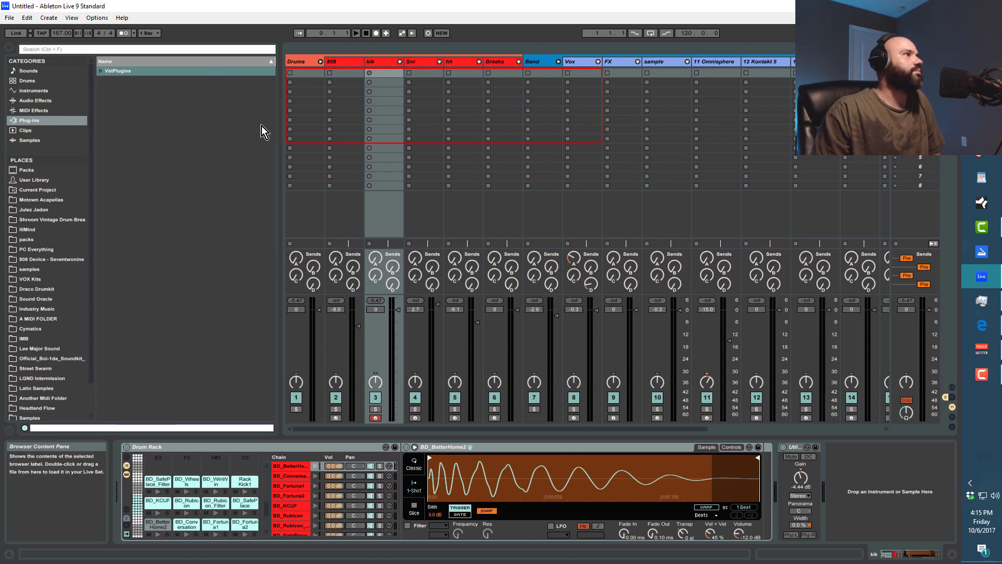
Step: Find 01.MinorScalesV2_Bpm75_keyEminor.wav in the Samples place under Cardiak Presents Minor Scales Vol 2 and select it, toggling the browser preview
scroll(90, 228, down, 3)
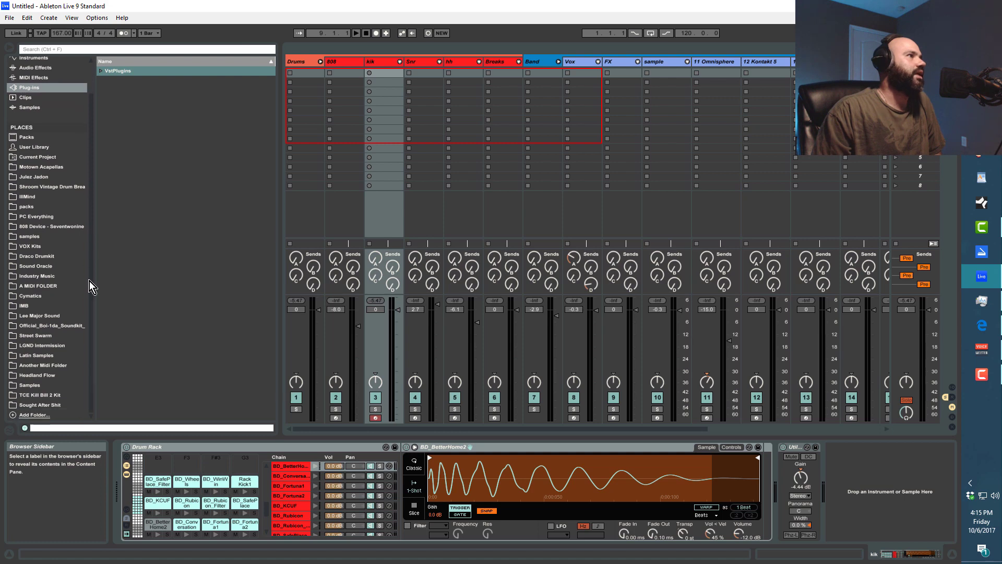
click(32, 384)
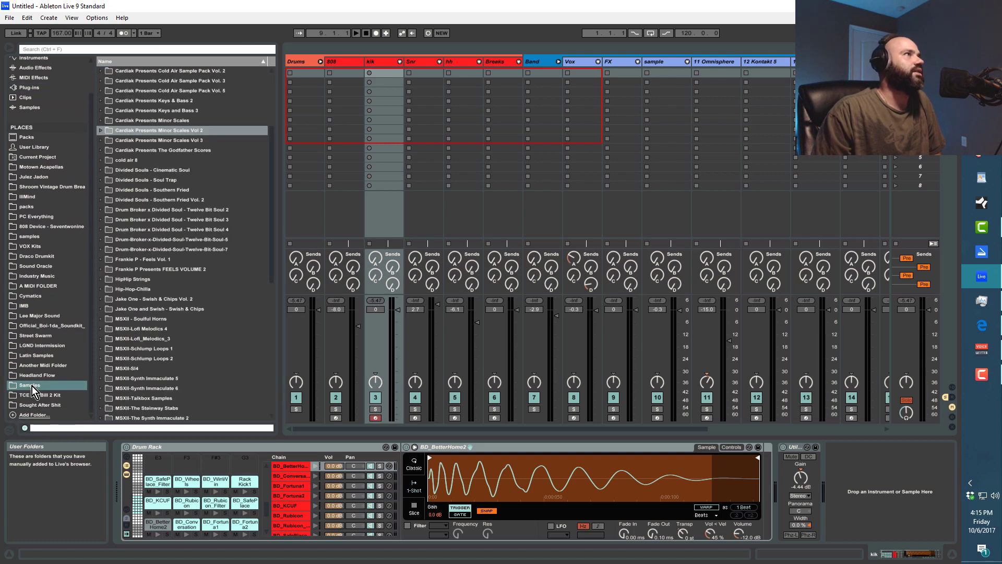
click(102, 129)
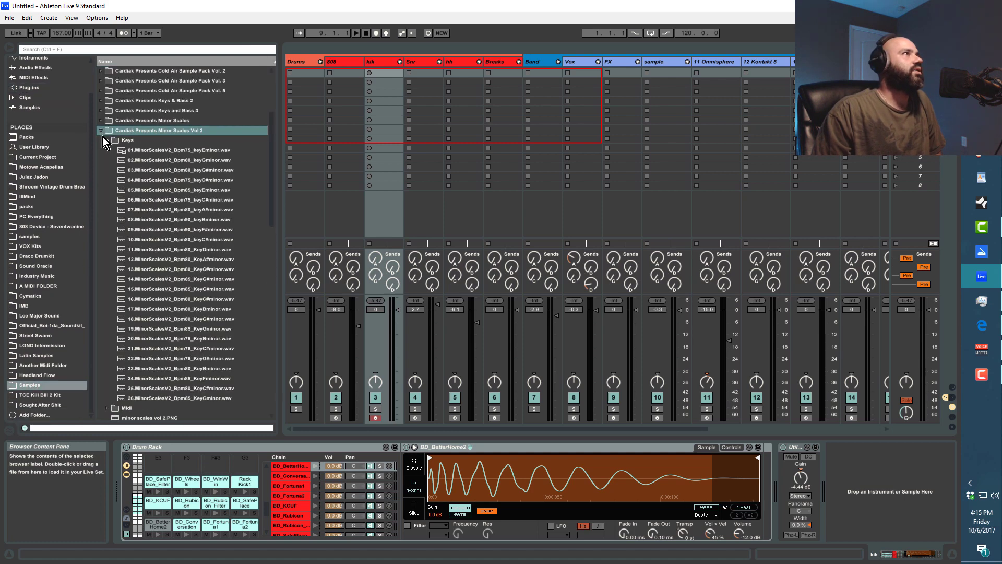
click(216, 150)
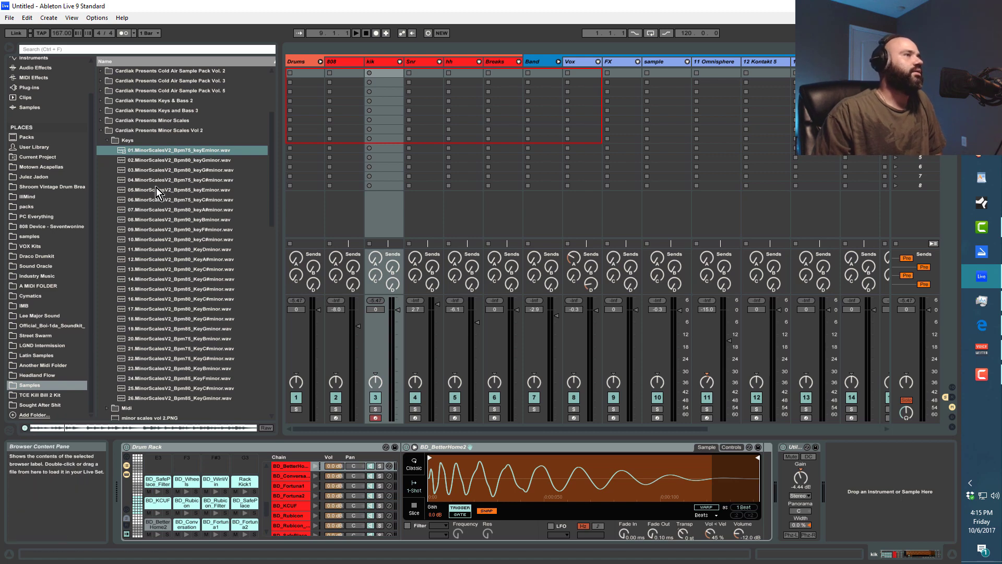
click(24, 429)
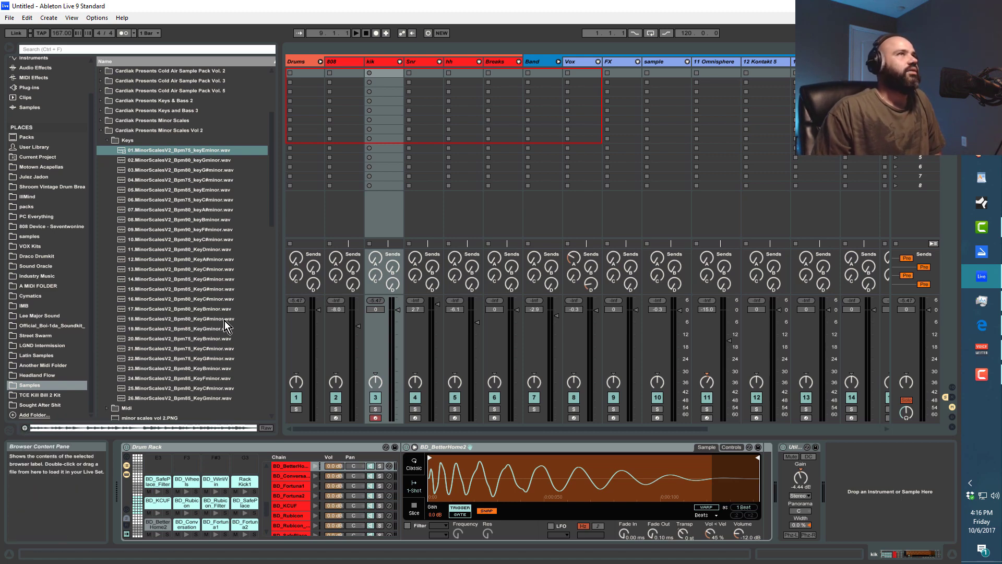
Step: Remove the Blanguage 122 samples from pads C1 to D#1 of the Drum Rack on track 10
click(665, 60)
click(240, 525)
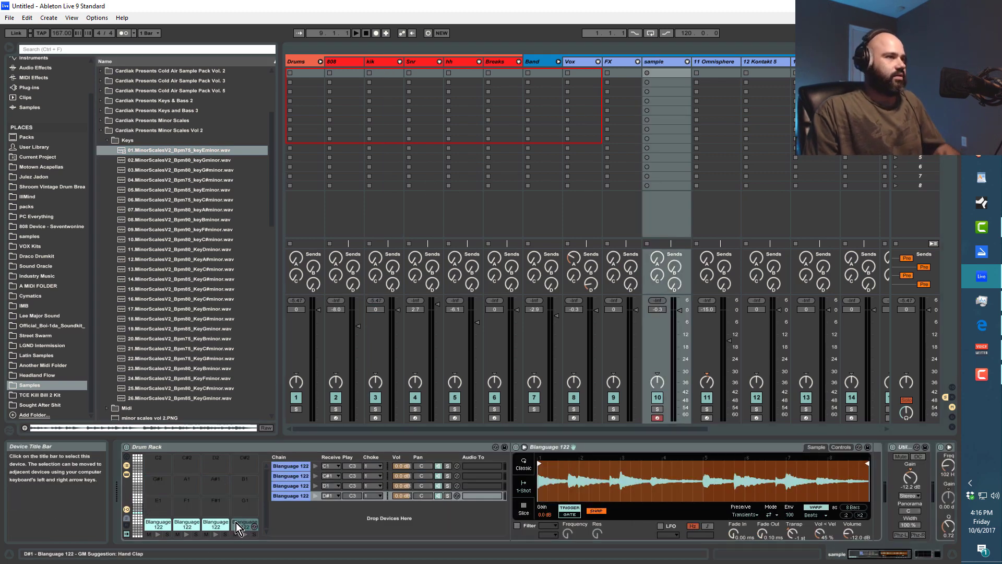
click(219, 526)
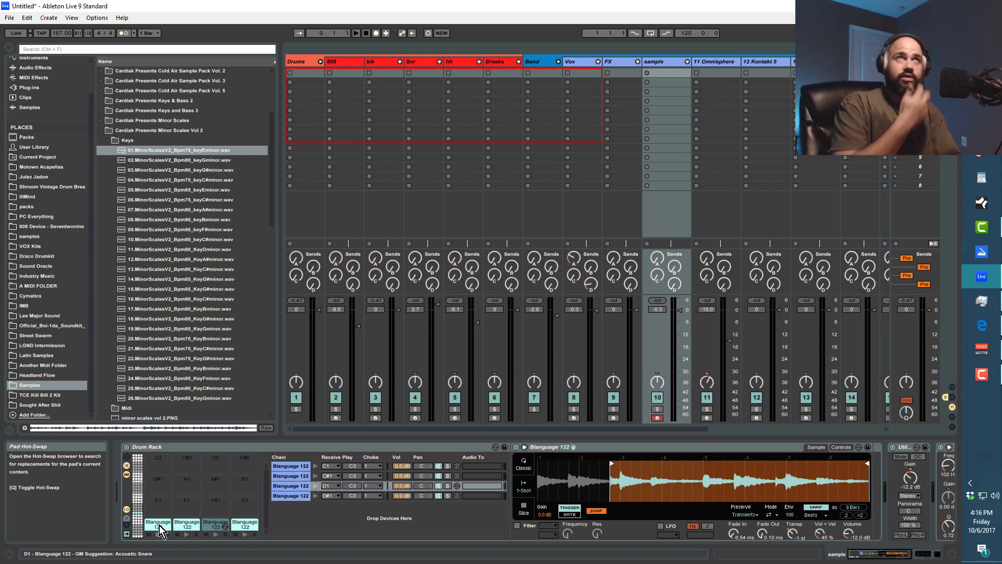
key(ctrl+z)
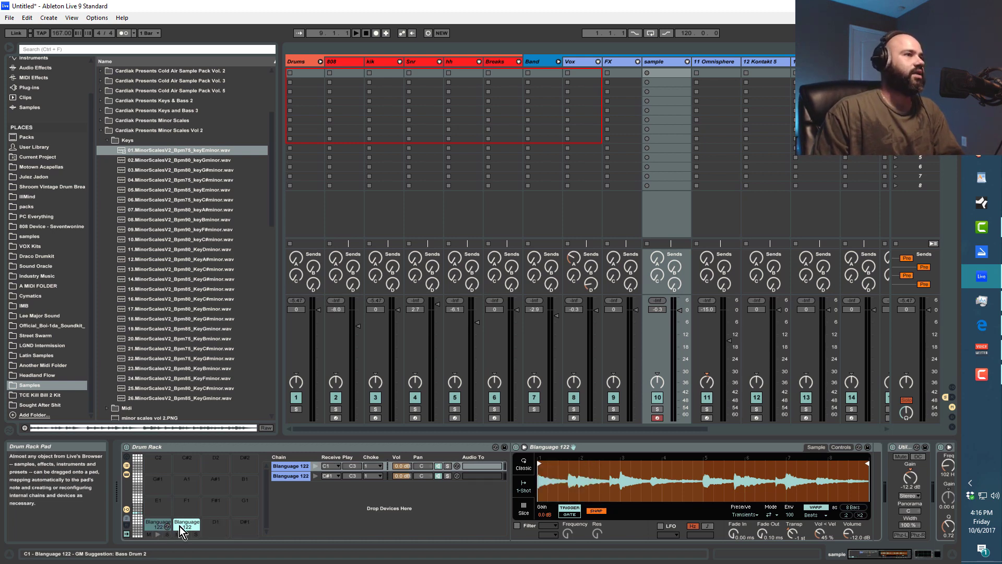
key(ctrl+z)
key(ctrl+z)
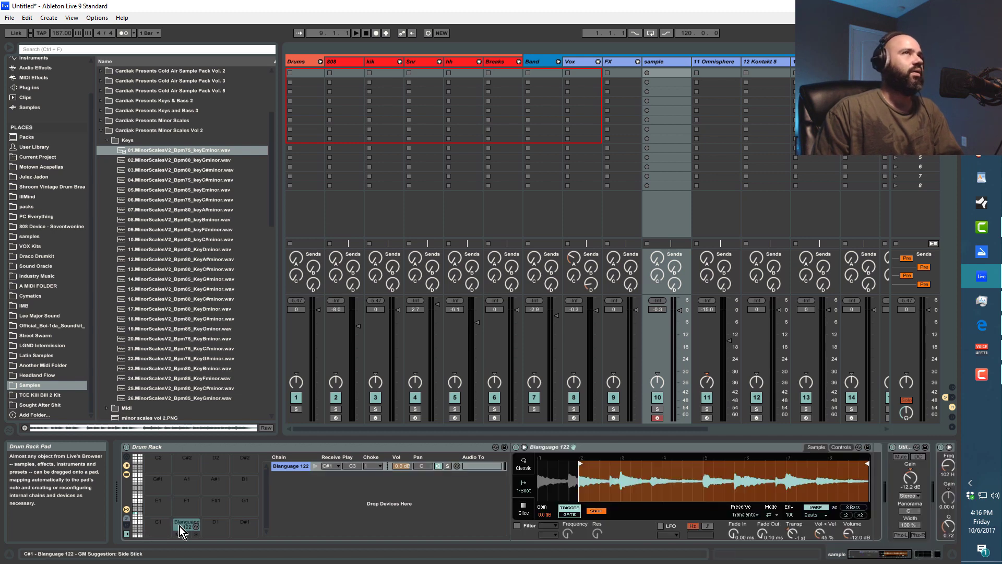
key(ctrl+z)
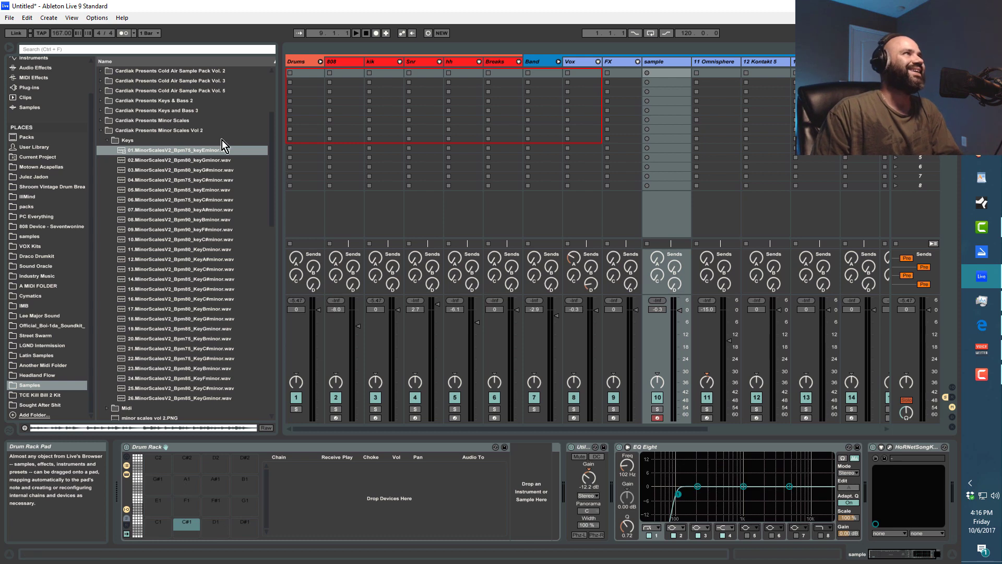
Step: Load 01.MinorScalesV2_Bpm75_keyEminor.wav onto the Drum Rack pads C1, C#1, D1 and D#1
click(199, 150)
drag(209, 416, 166, 529)
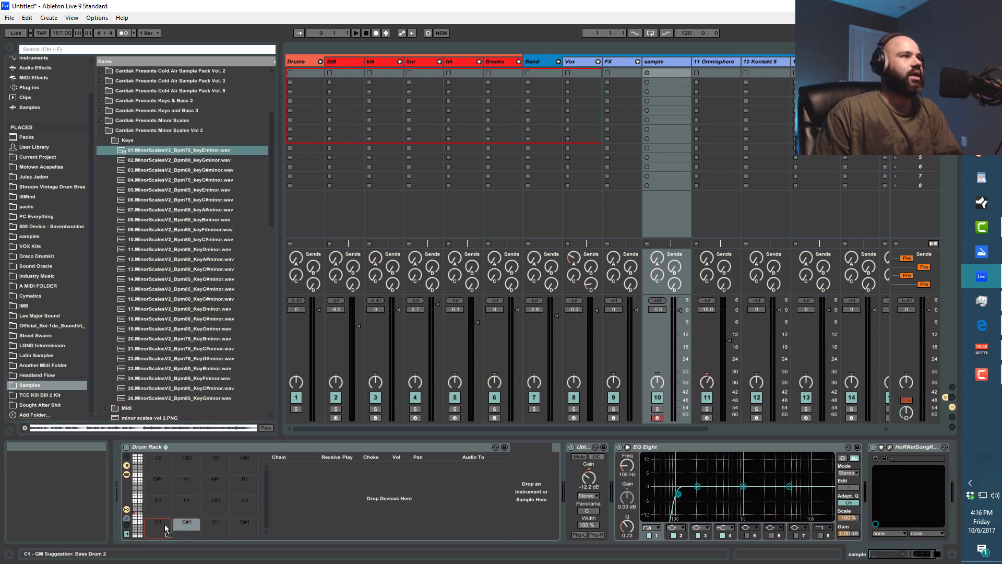
drag(166, 529, 239, 524)
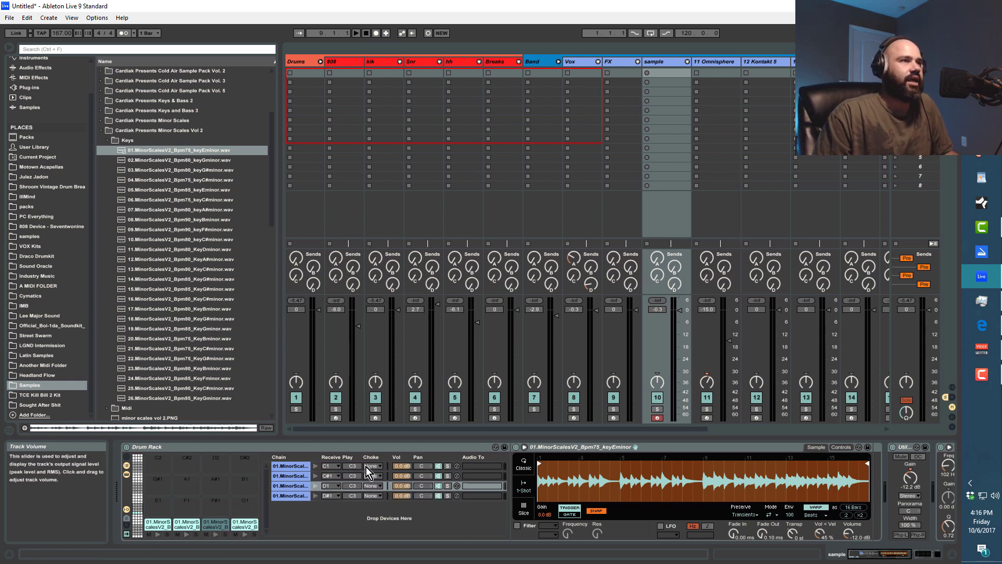
Step: Delete the copies of the minor scales loop from the Drum Rack pads D#1, D1 and C#1
click(246, 527)
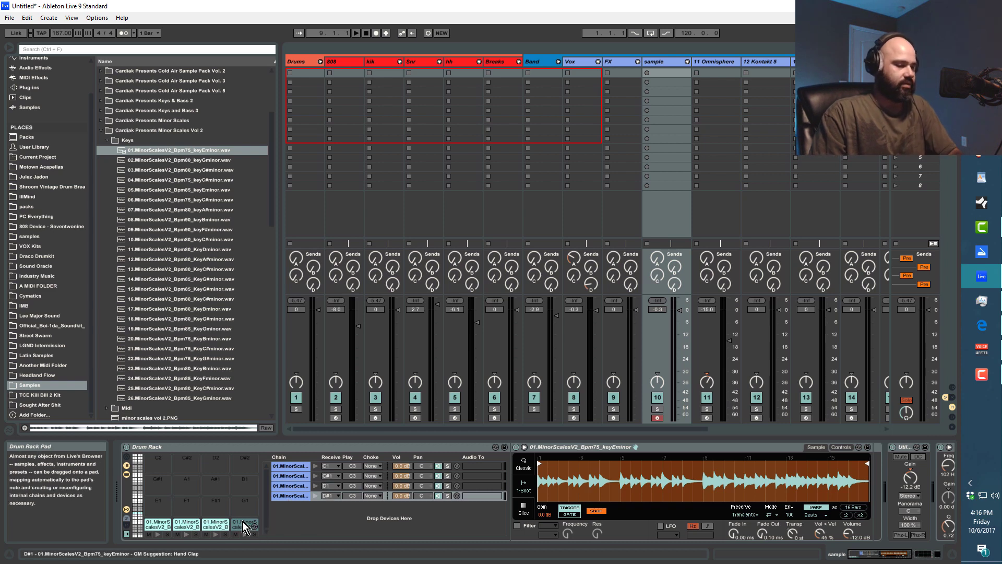
key(Delete)
click(213, 525)
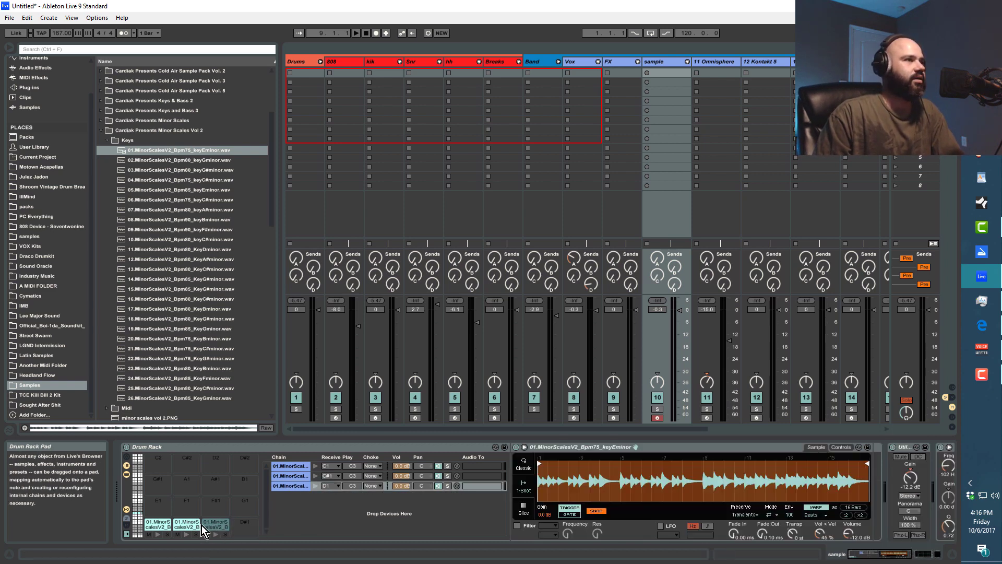
key(Delete)
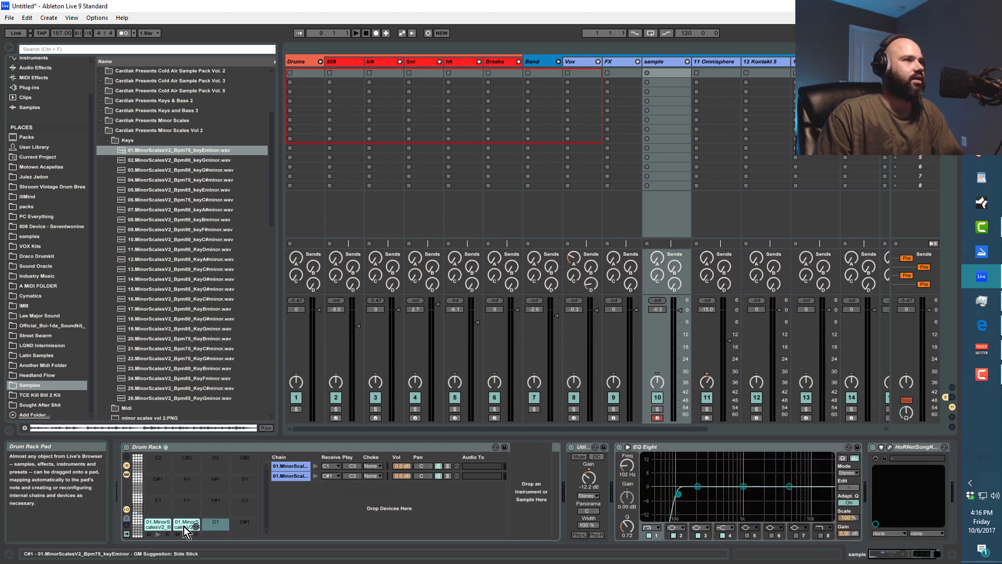
click(184, 526)
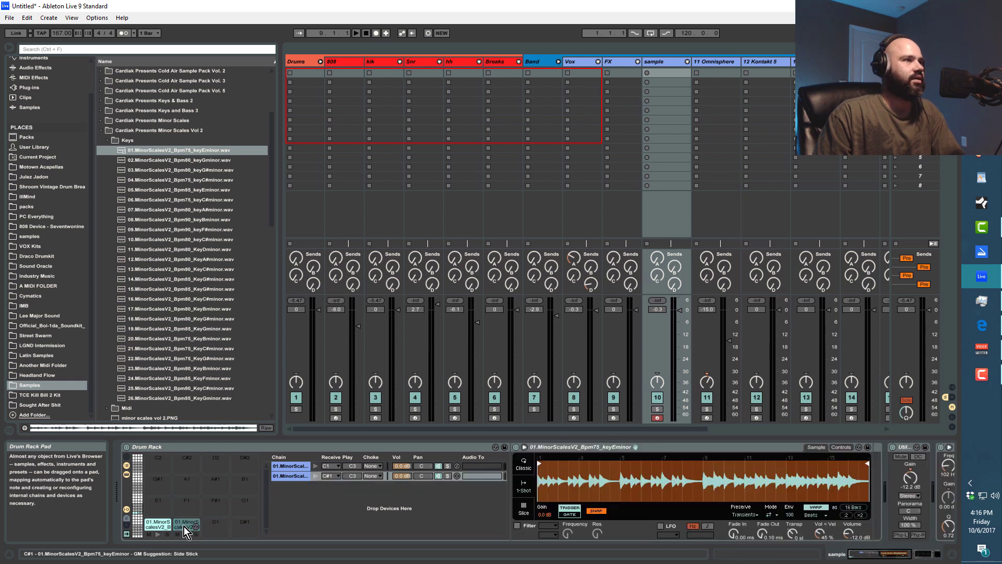
key(Delete)
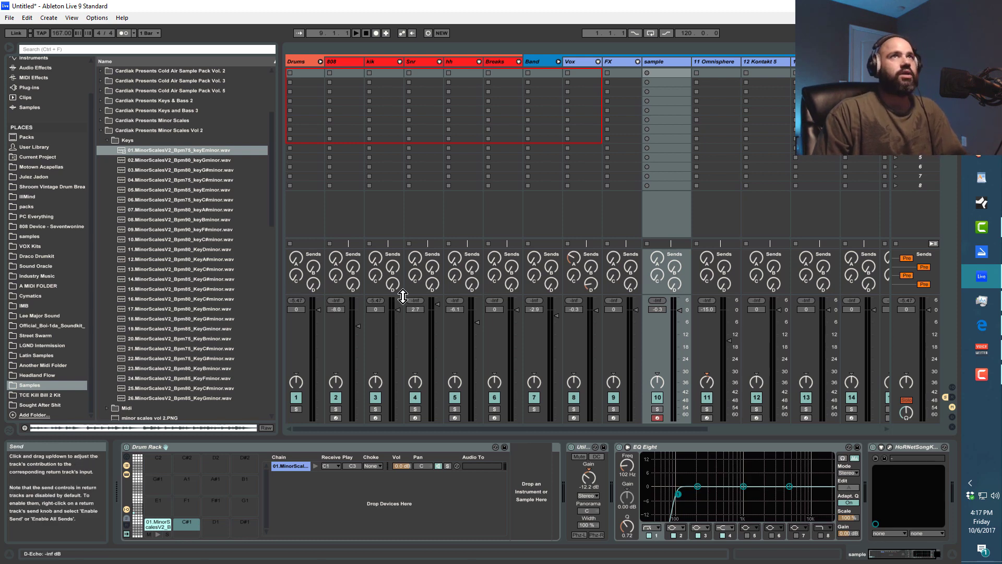
Step: Create a four-bar MIDI clip in the first slot of track 10, keeping only a single C1 note at its start
double_click(674, 72)
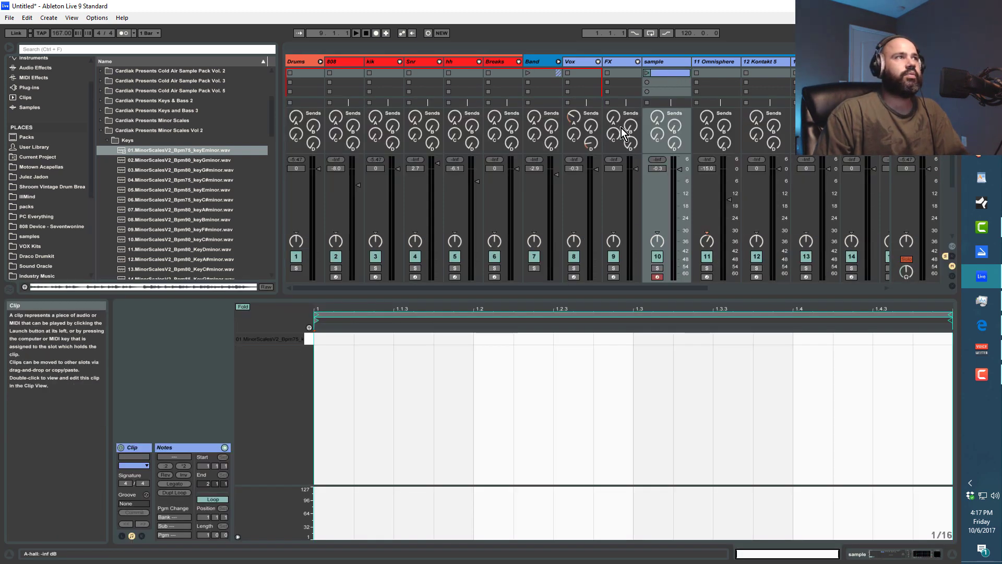
double_click(324, 339)
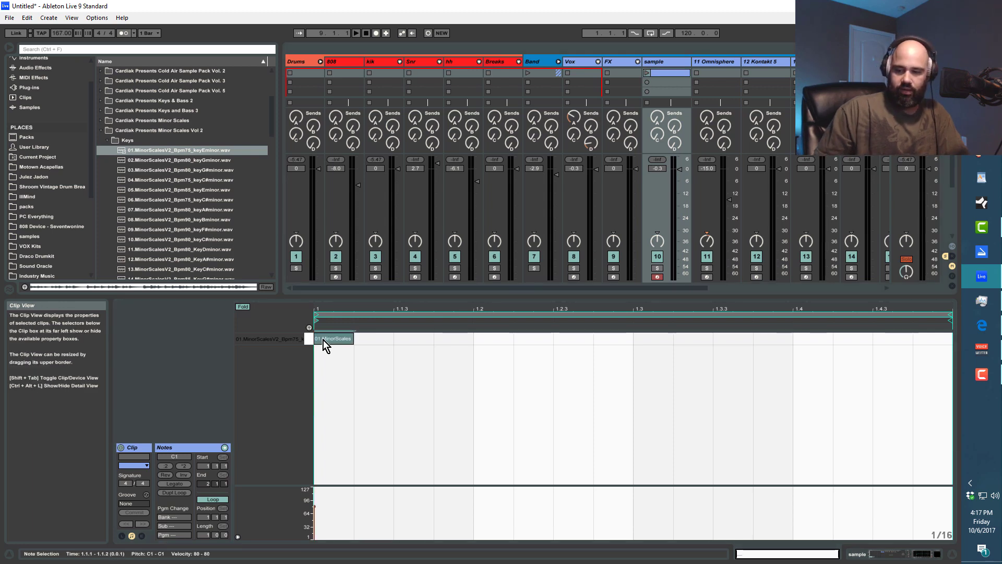
key(ctrl+d)
key(ctrl+d)
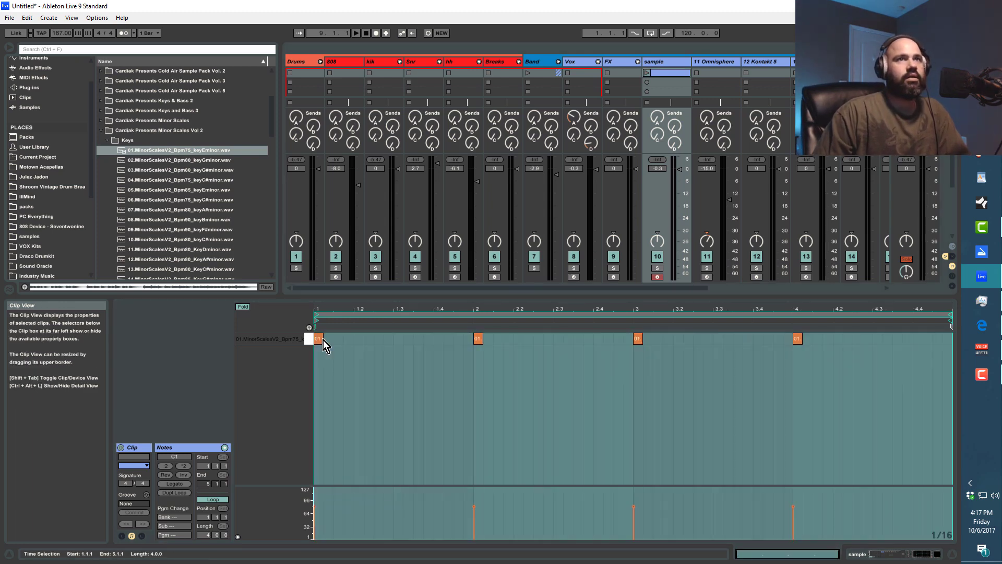
click(441, 339)
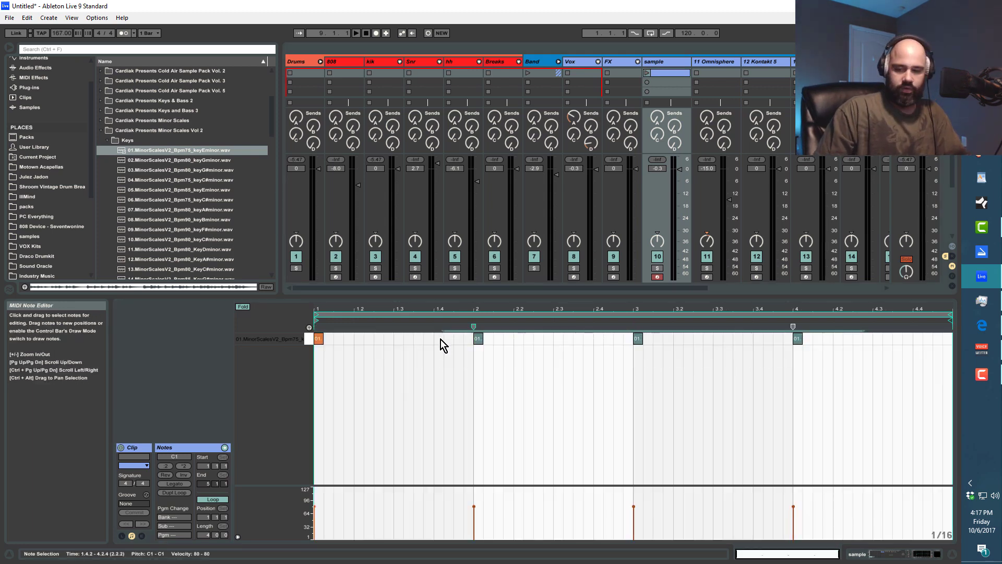
key(Delete)
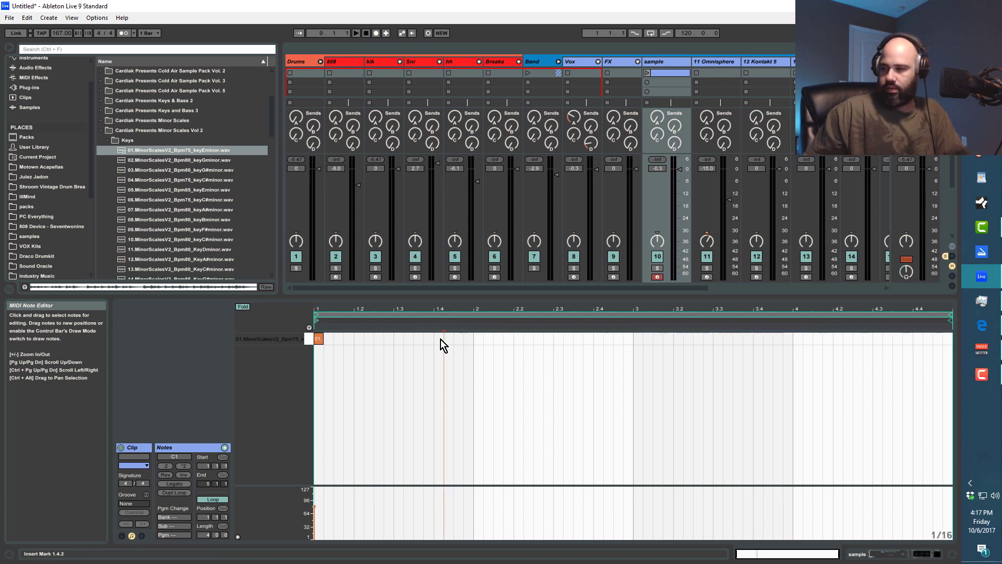
Step: With the clip playing, raise the FG Level gain of the Mix Bus track's Slate Digital FG-X to 12.5 dB, then stop playback
key(space)
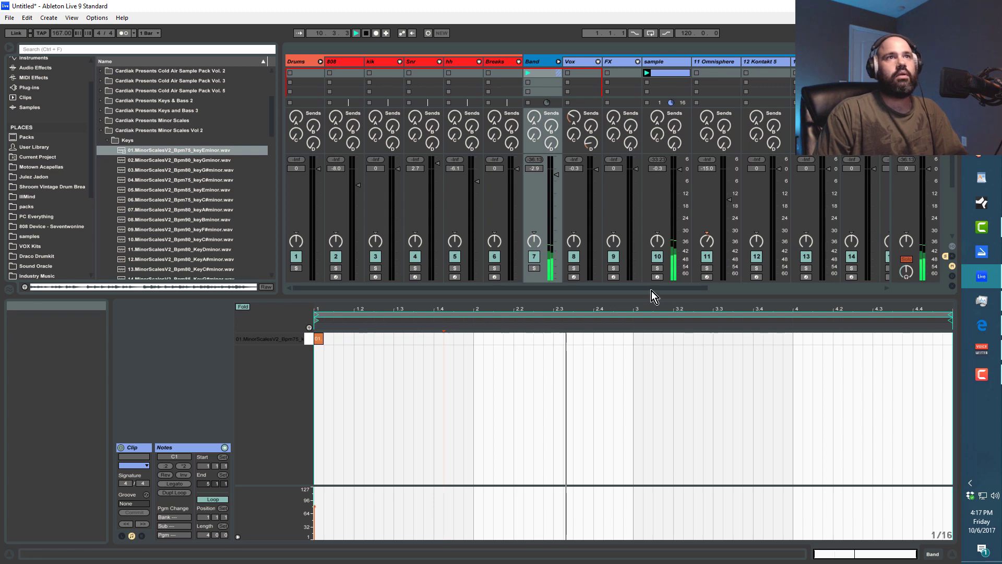
drag(651, 287, 871, 286)
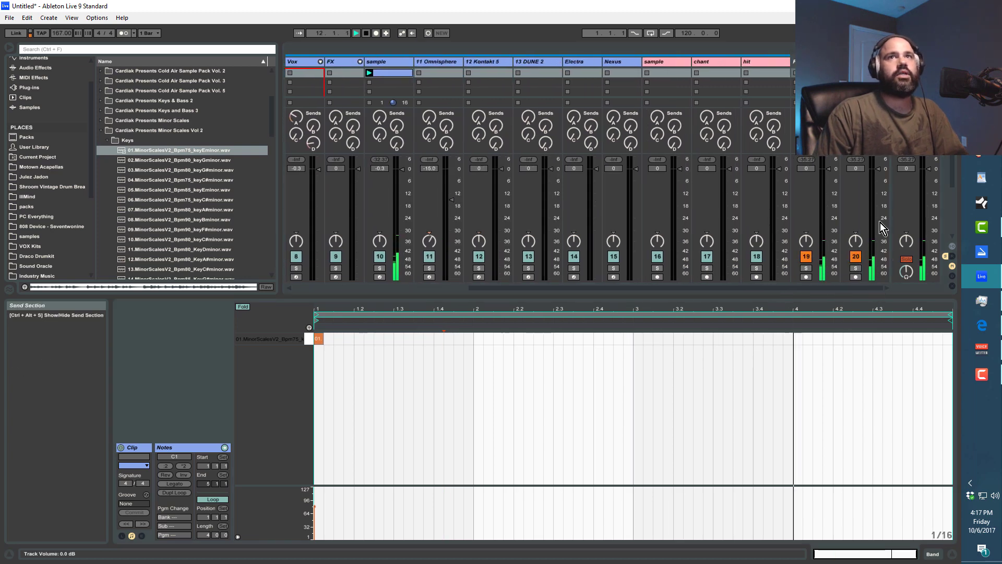
click(864, 61)
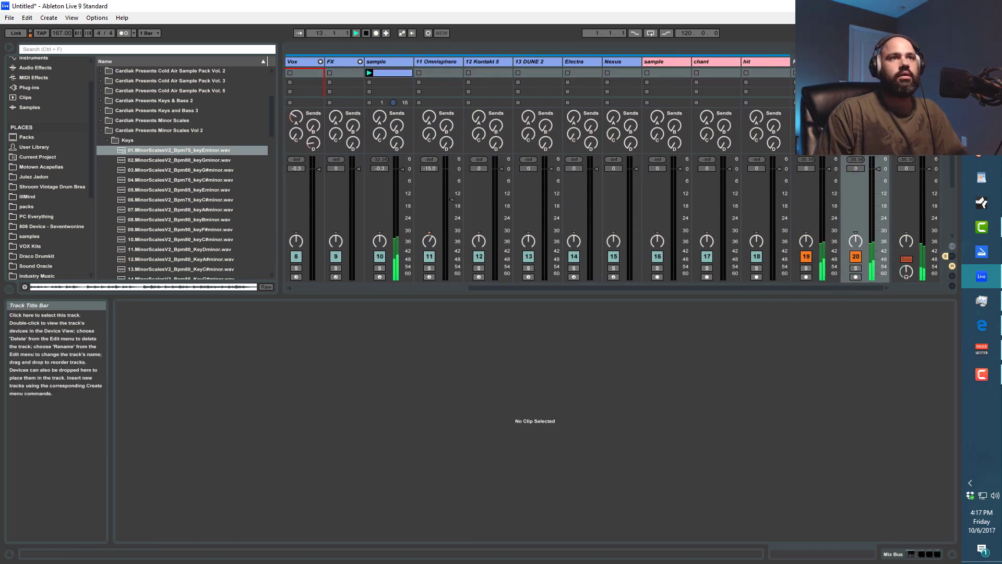
click(910, 554)
click(448, 447)
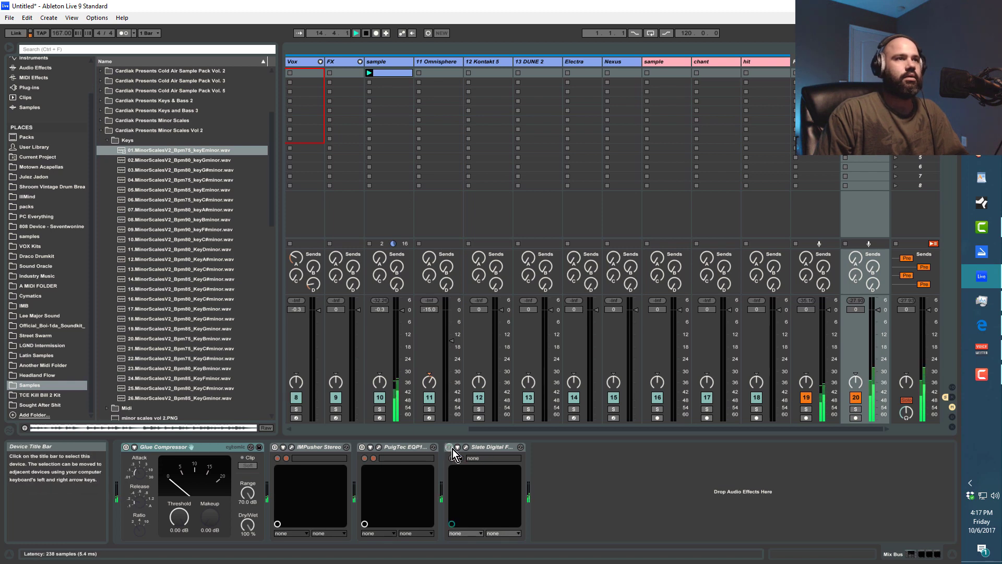
click(466, 446)
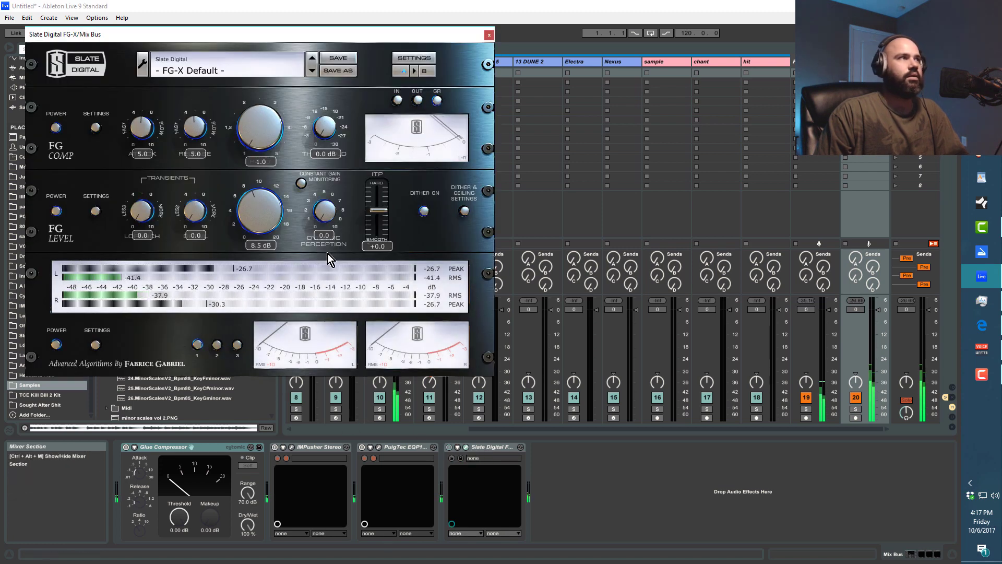
drag(260, 235, 261, 200)
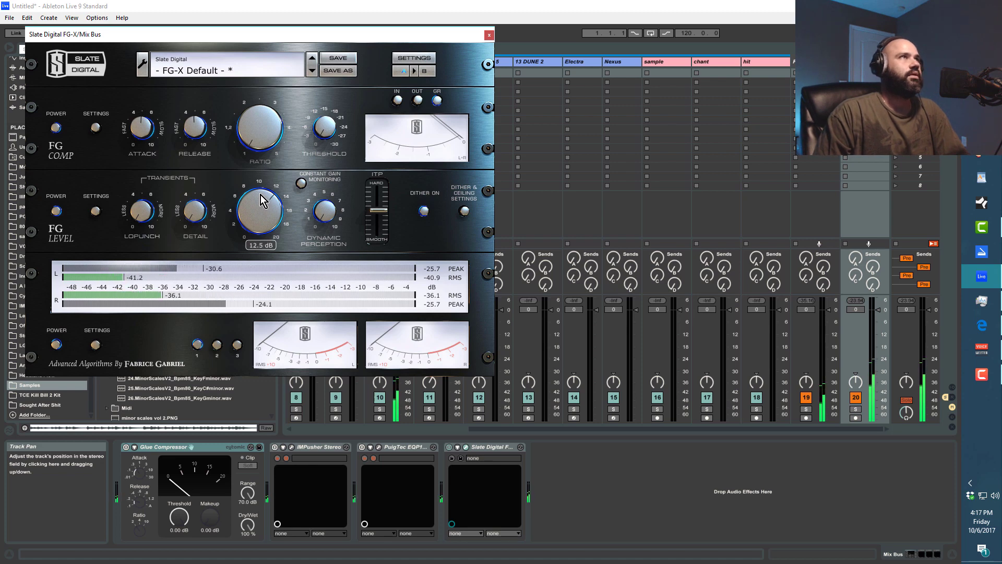
click(487, 35)
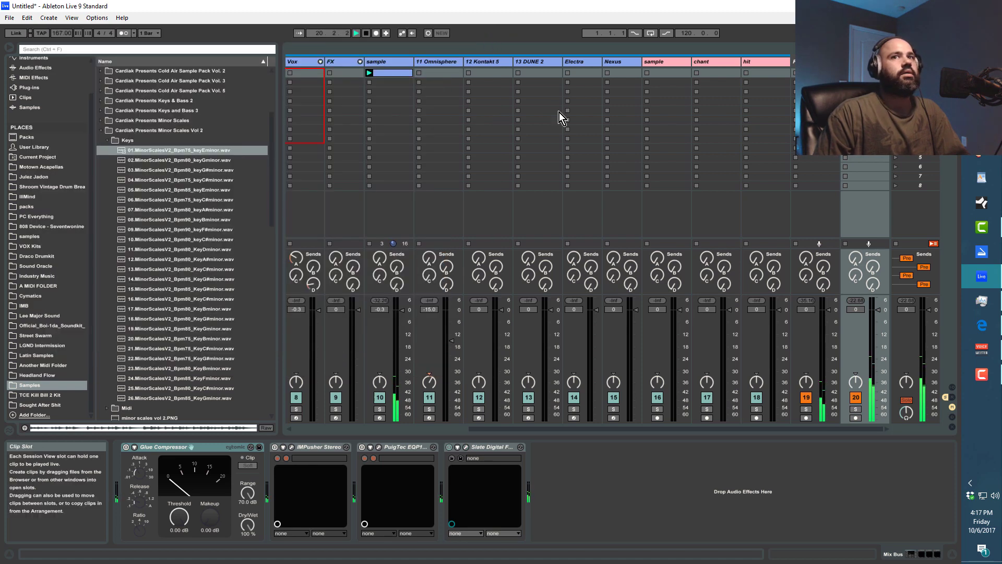
key(space)
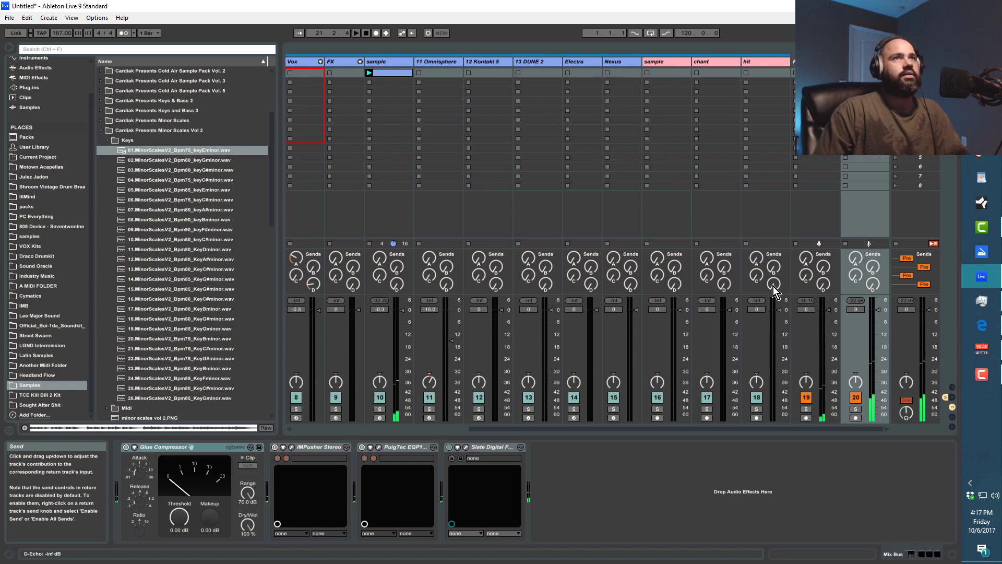
Step: Browse the Sound Oracle place to the Control_Room_EMin_62BPM folder and select Control_Room_Alto1_EMin_62BPM.wav for preview
click(101, 131)
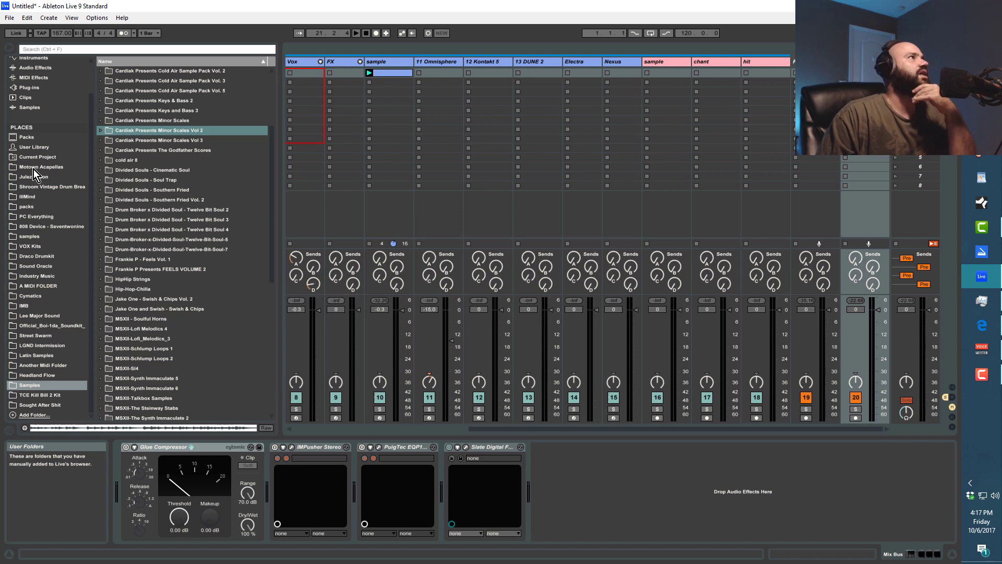
click(42, 265)
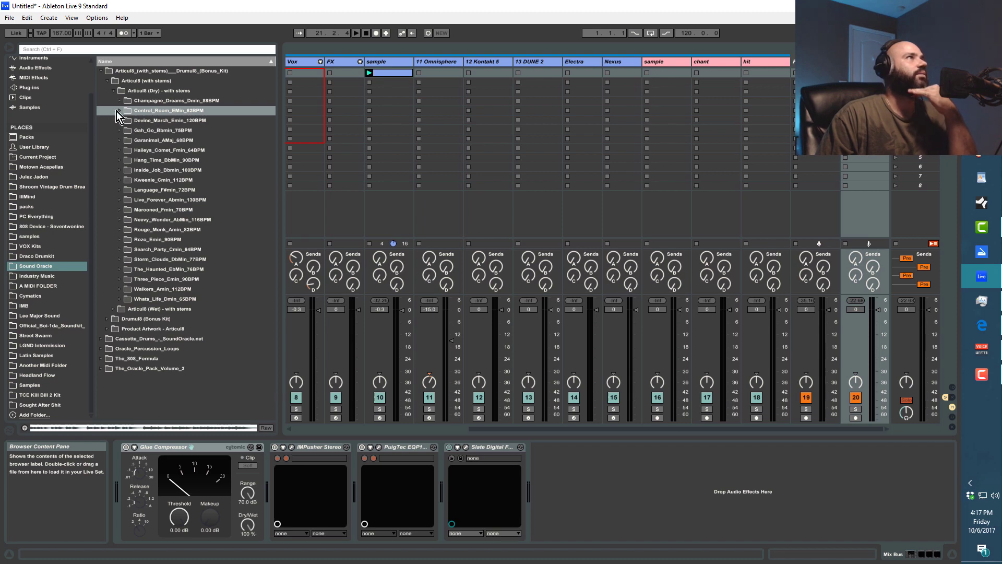
click(119, 110)
click(141, 131)
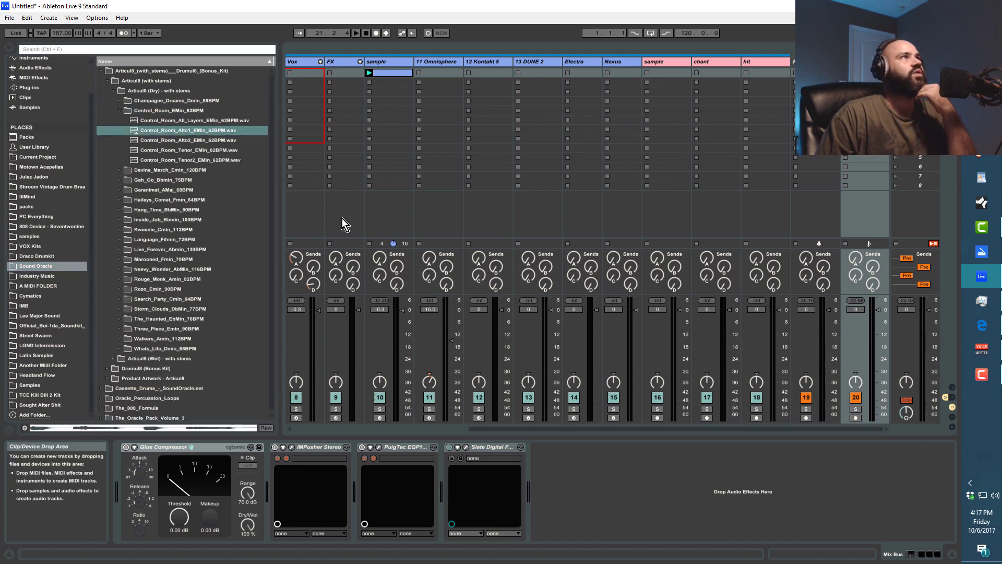
Step: Show the sample track's Drum Rack and load Control_Room_Alto1_EMin_62BPM.wav onto pad C#1
click(393, 73)
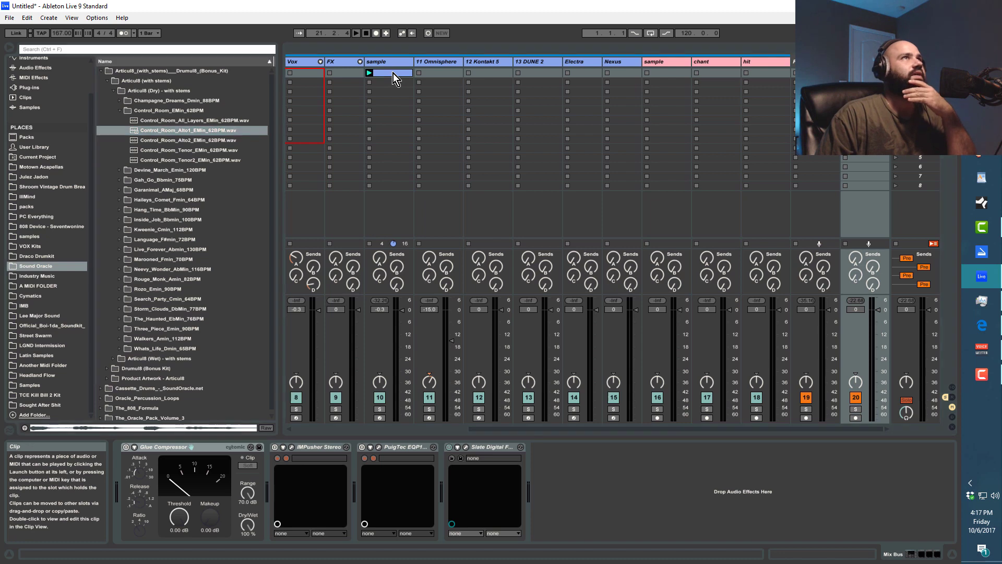
double_click(393, 73)
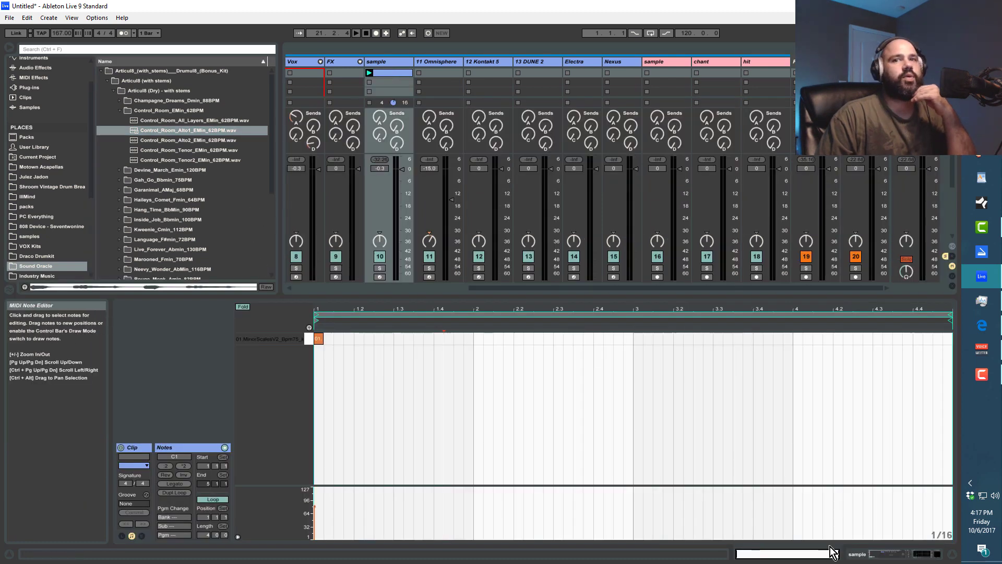
key(shift+Tab)
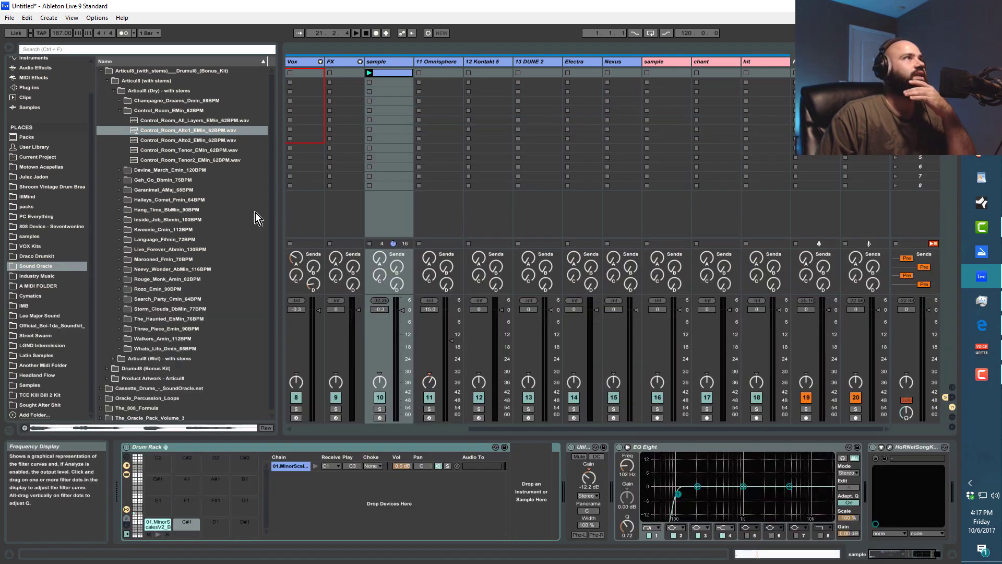
drag(189, 131, 184, 525)
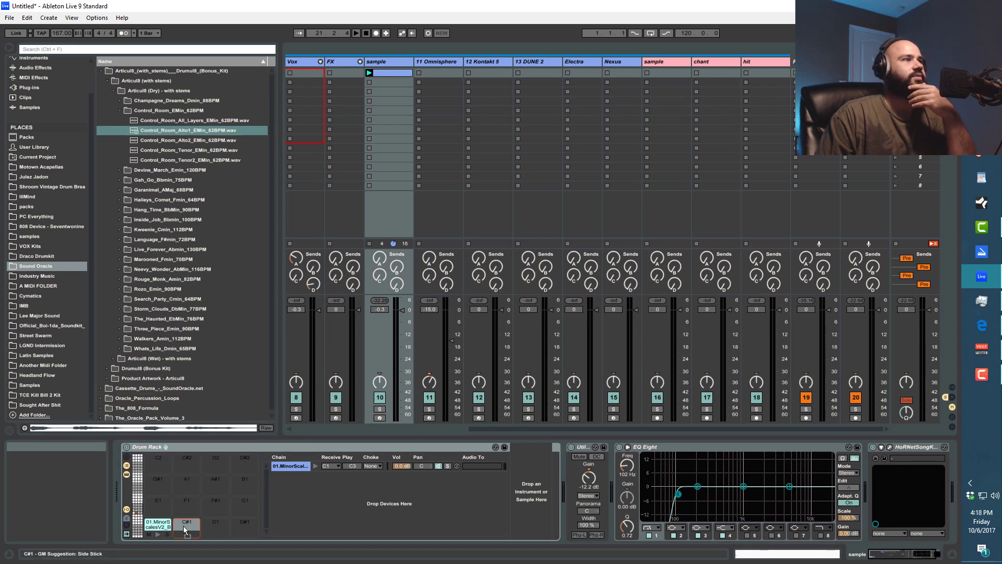
Step: Add a C#1 note at the start of the sample track's MIDI clip and start playback
click(384, 73)
double_click(385, 74)
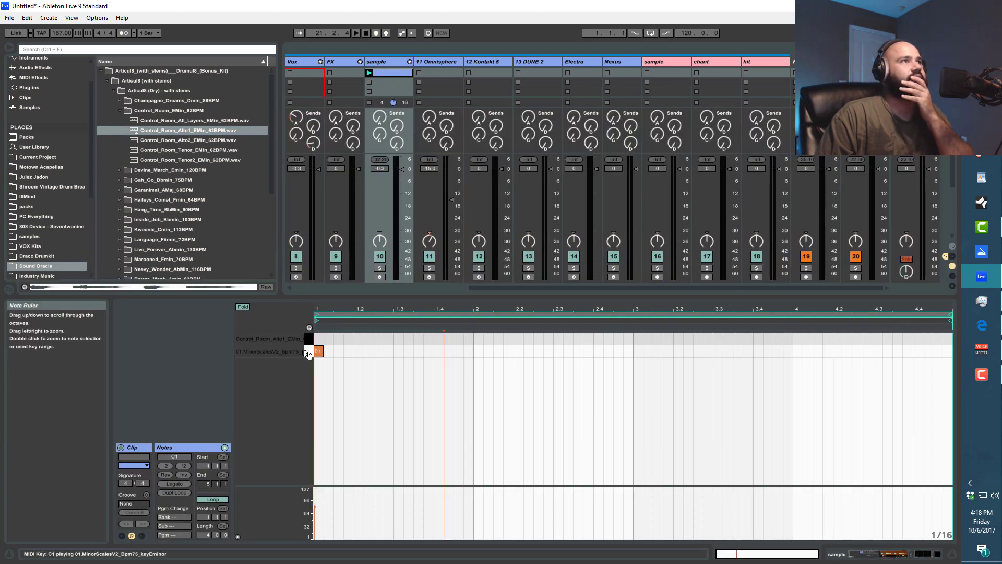
click(318, 338)
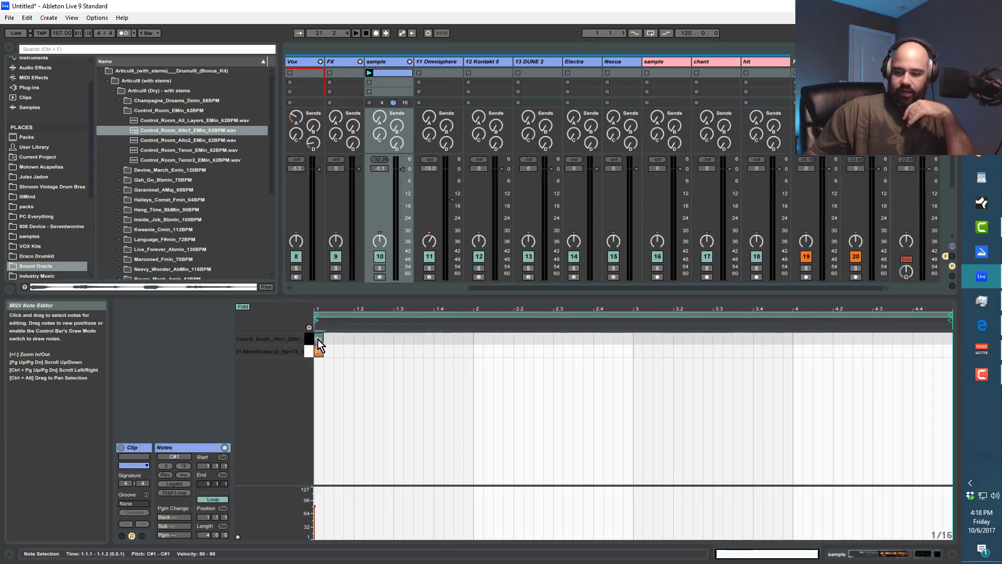
key(space)
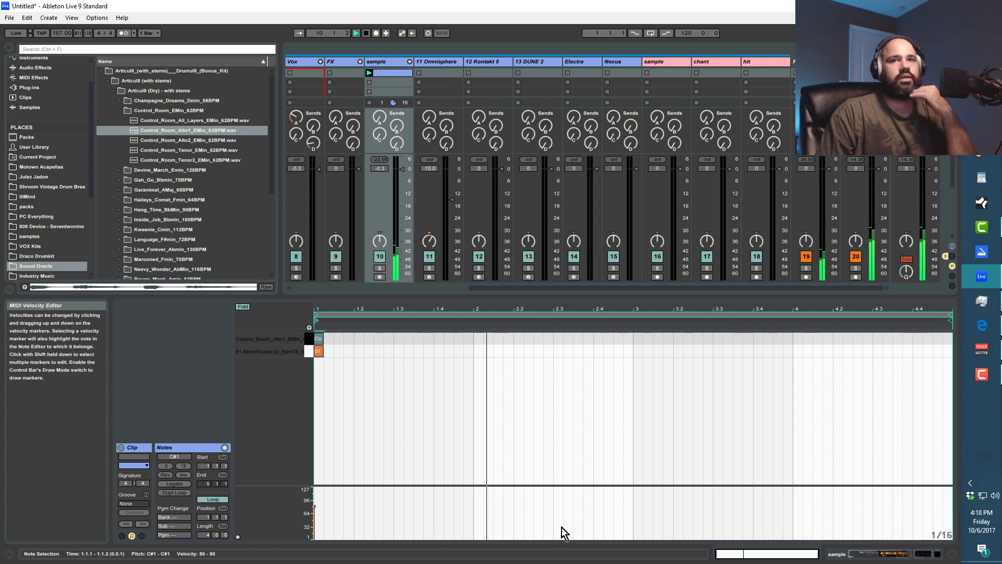
Step: Lower the Control_Room chain's volume in the Drum Rack to about -5.8 dB, then stop playback
click(858, 557)
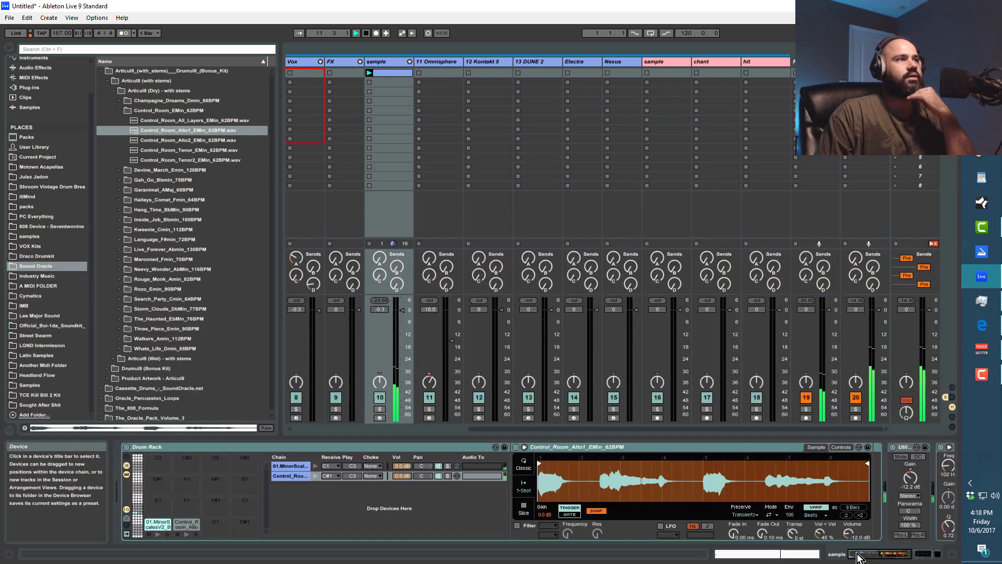
mouse_move(402, 476)
mouse_down()
mouse_move(403, 509)
mouse_move(403, 472)
mouse_up()
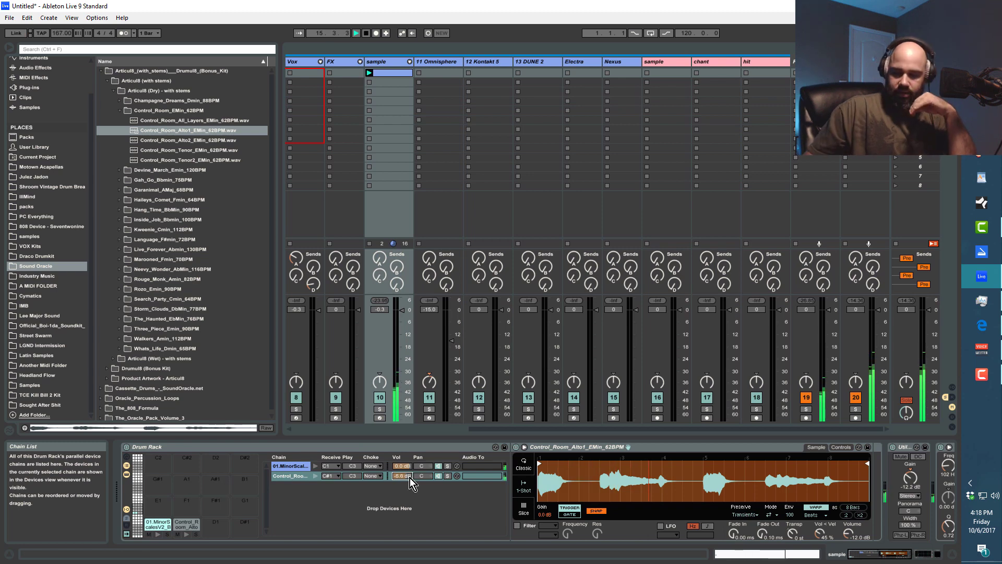
key(space)
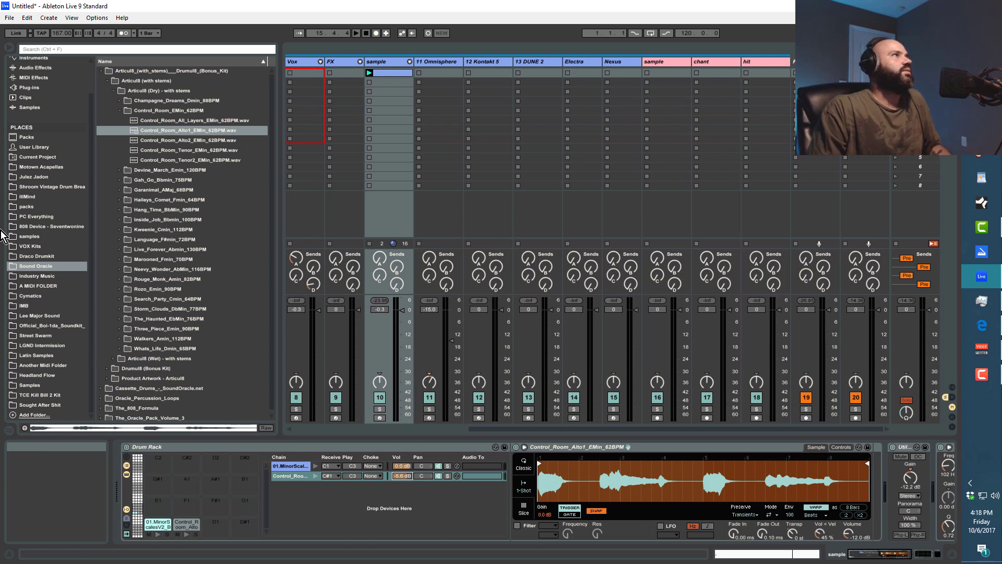
Step: Load HHLoop_BetterHome1_88BPM.wav from Trapped_In_Love_Drum_Kit_V4's HH_&_Perc_Loops folder onto Drum Rack pad D1
click(122, 110)
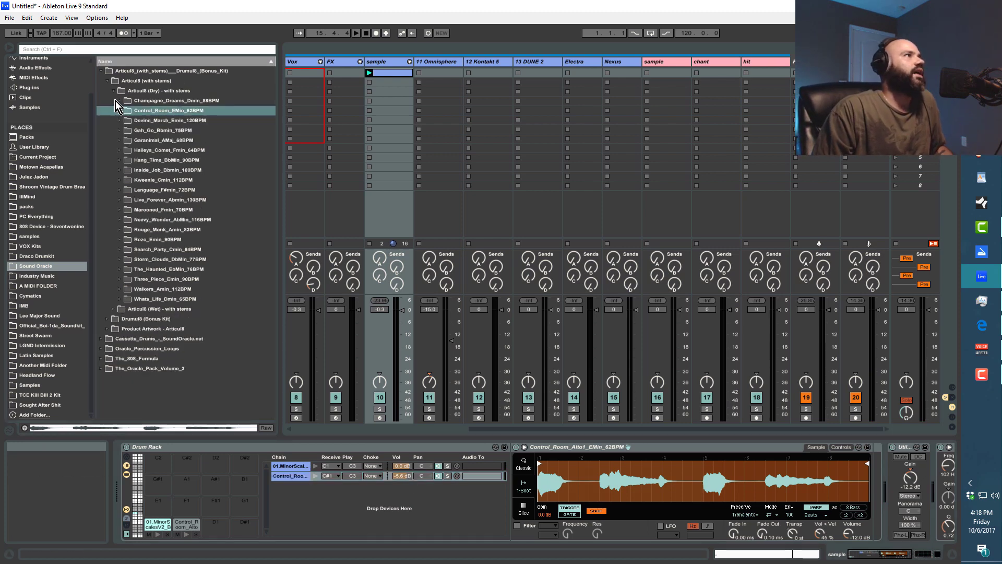
click(35, 176)
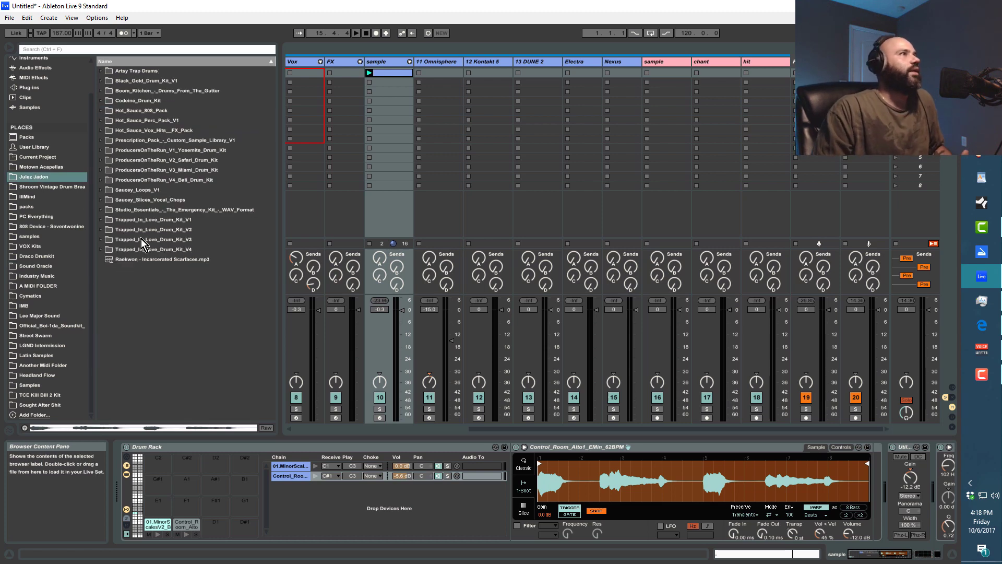
click(101, 250)
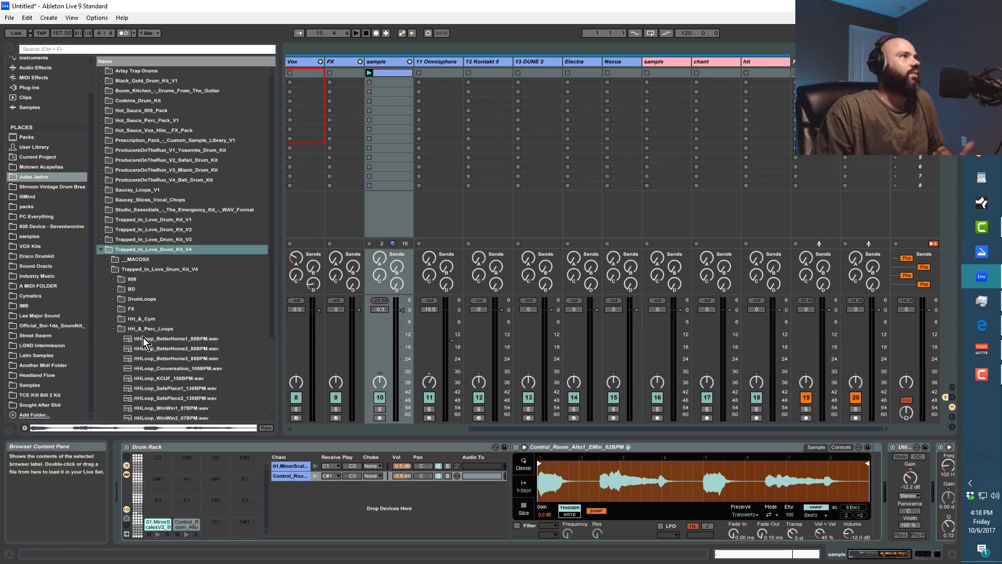
drag(143, 338, 213, 524)
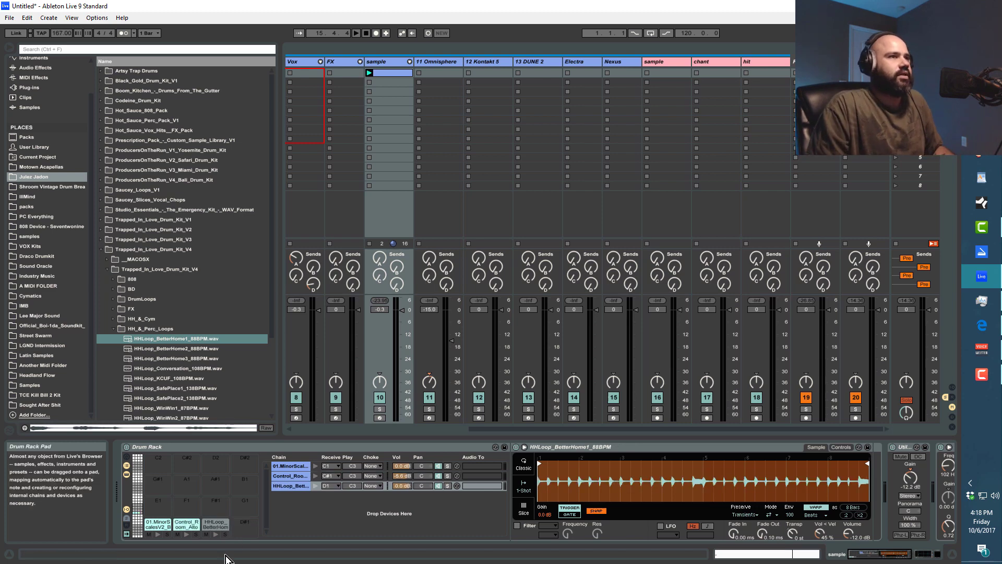
Step: Add a D1 note at the start of the sample track's MIDI clip and play the layered loops
double_click(391, 74)
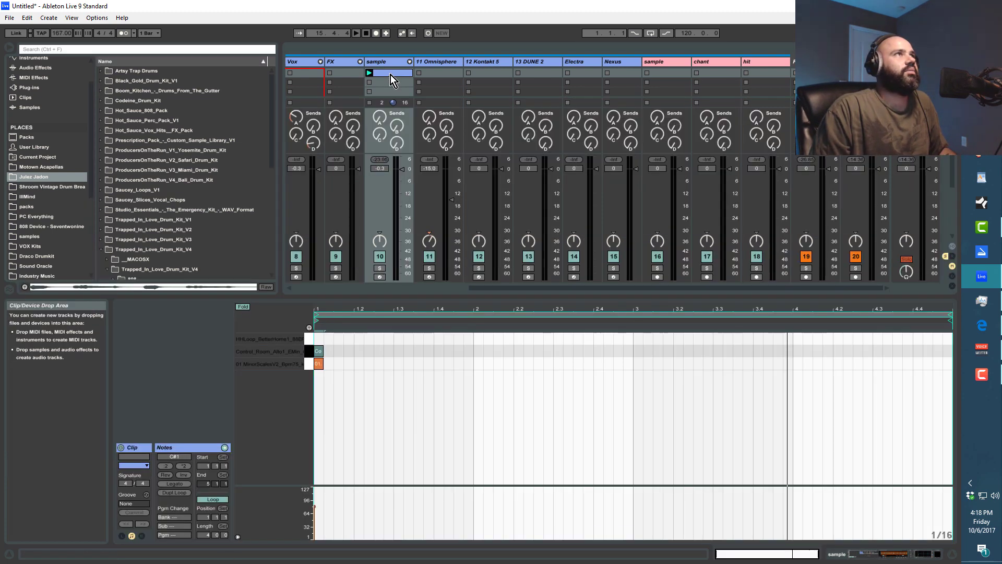
click(315, 339)
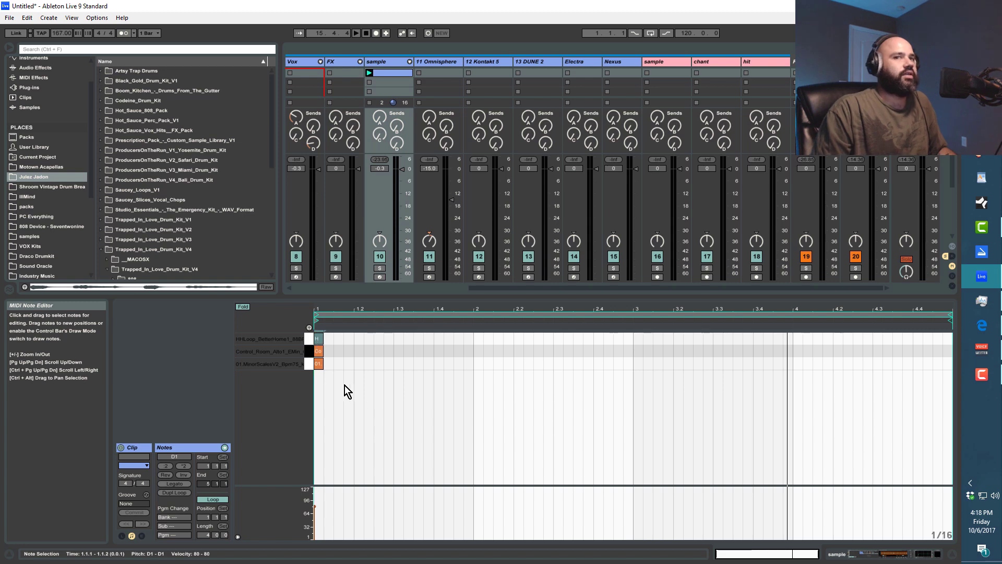
key(space)
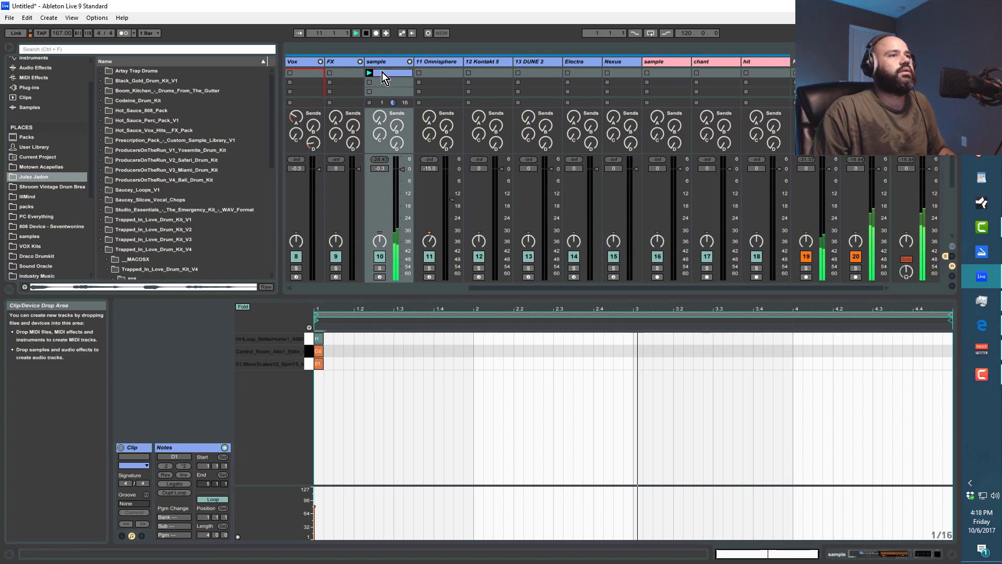
Step: Lower the HHLoop_BetterHome1 chain's volume in the Drum Rack to -13.4 dB and check the balance in playback
click(887, 553)
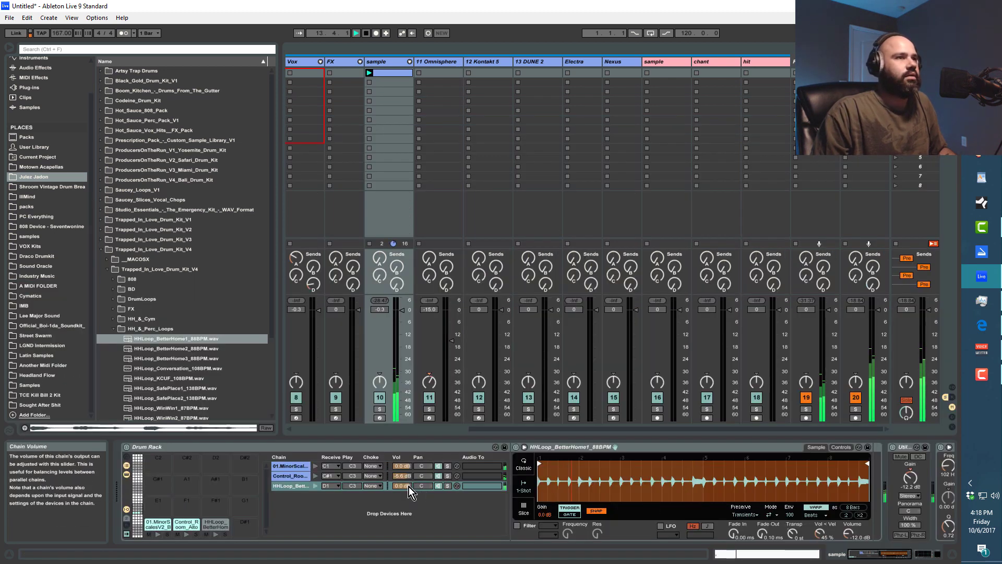
drag(409, 487, 409, 502)
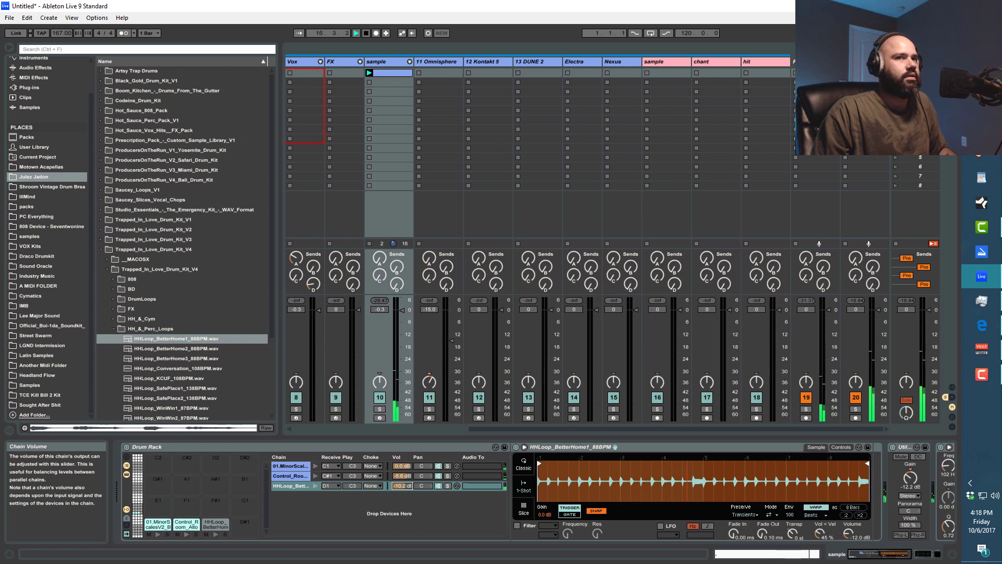
key(space)
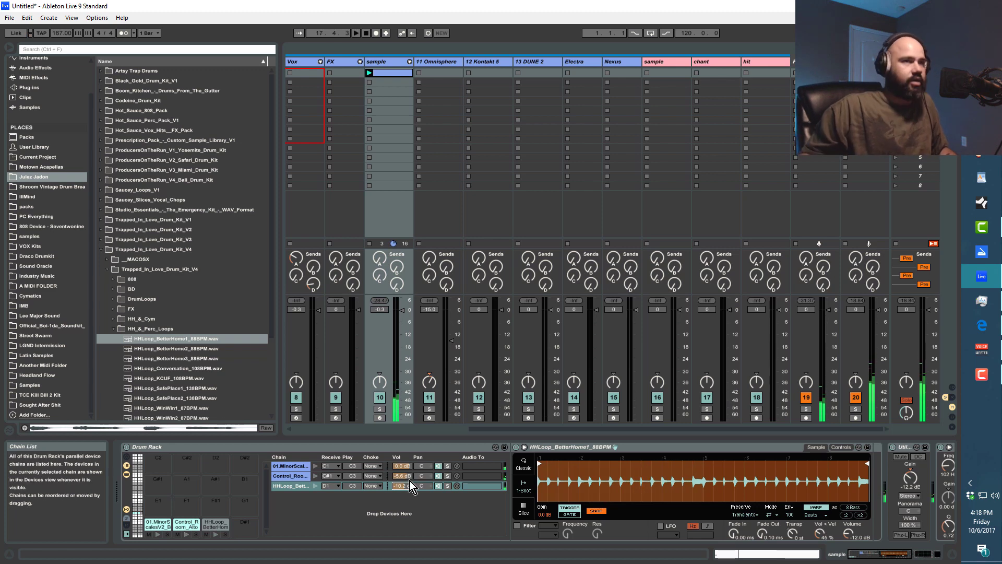
drag(404, 487, 403, 488)
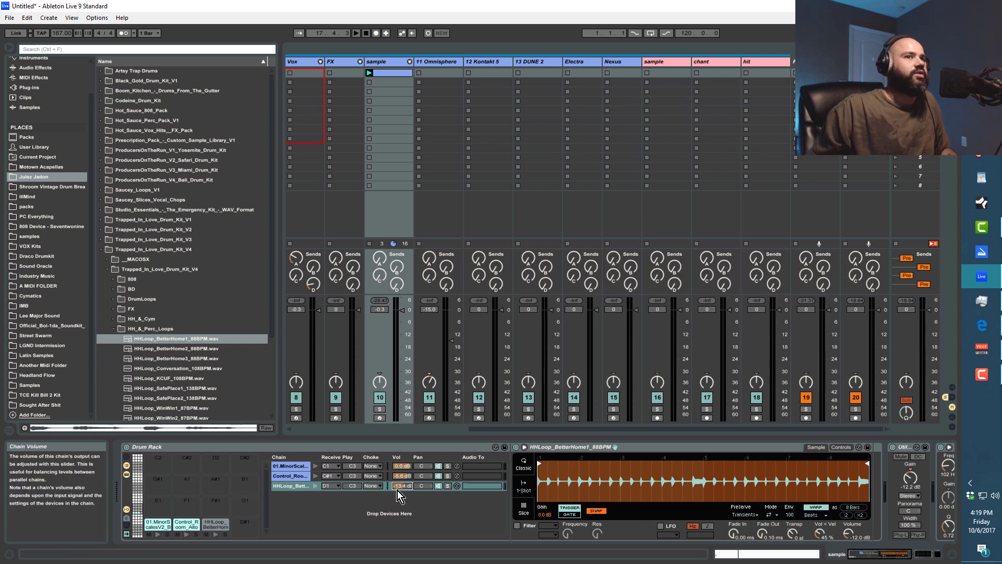
key(space)
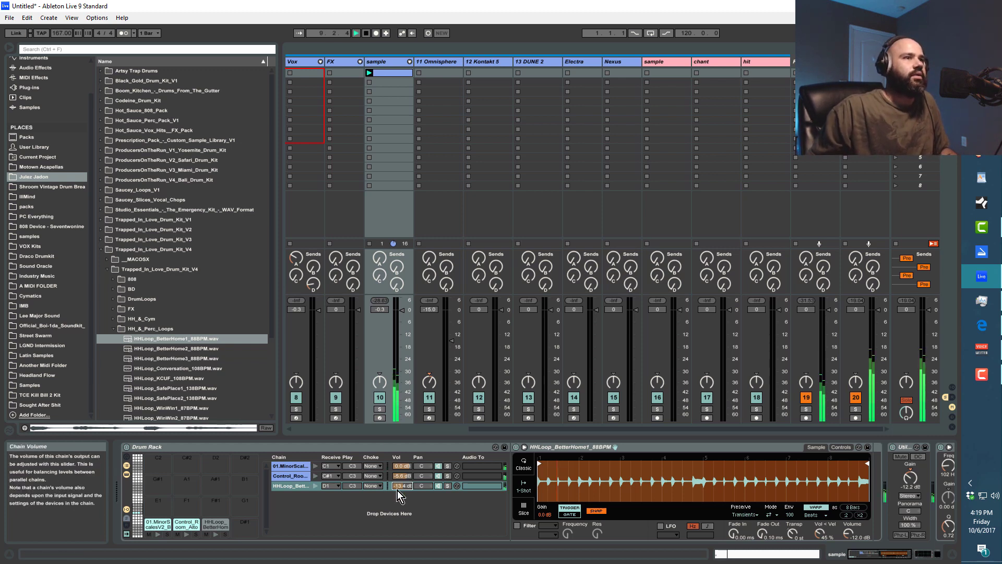
key(space)
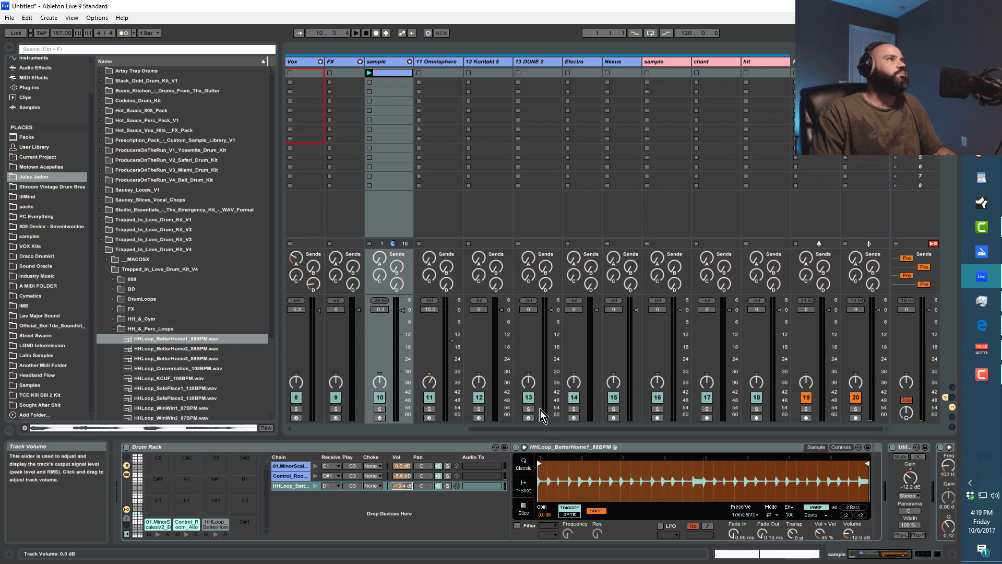
Step: Switch to Arrangement View, arm the Mix Bus track and record eight bars of the layered loops from bar 1
click(112, 329)
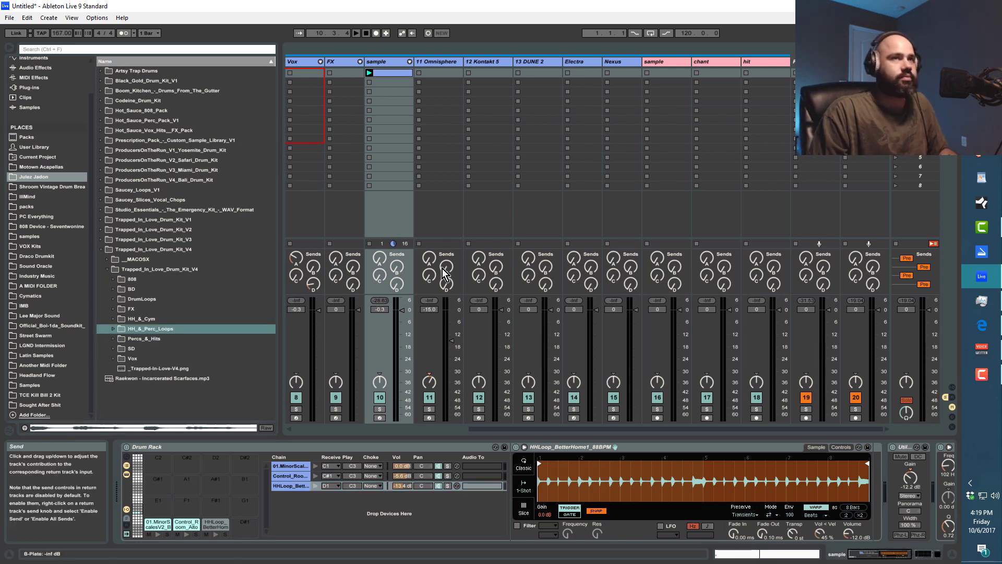
key(Tab)
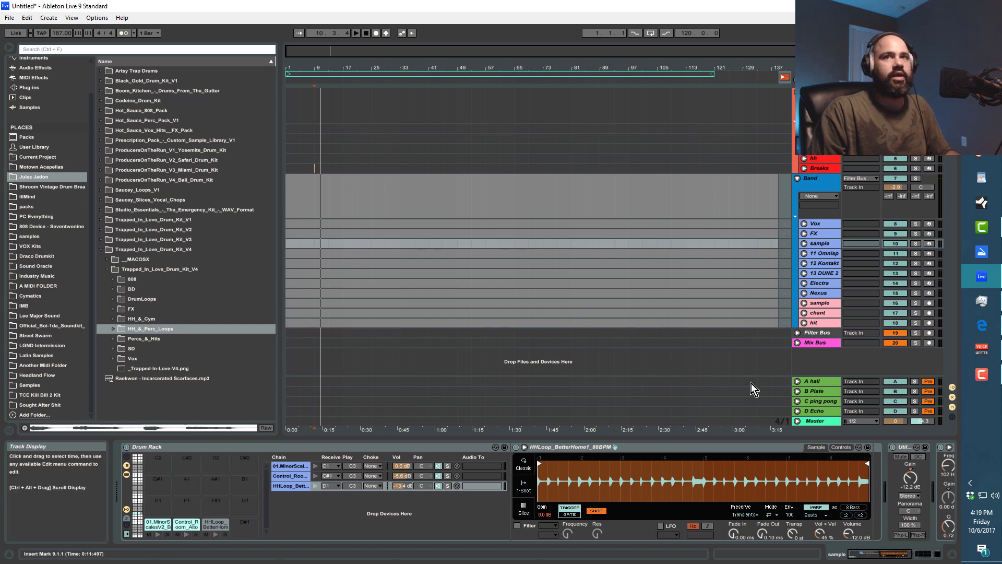
click(930, 344)
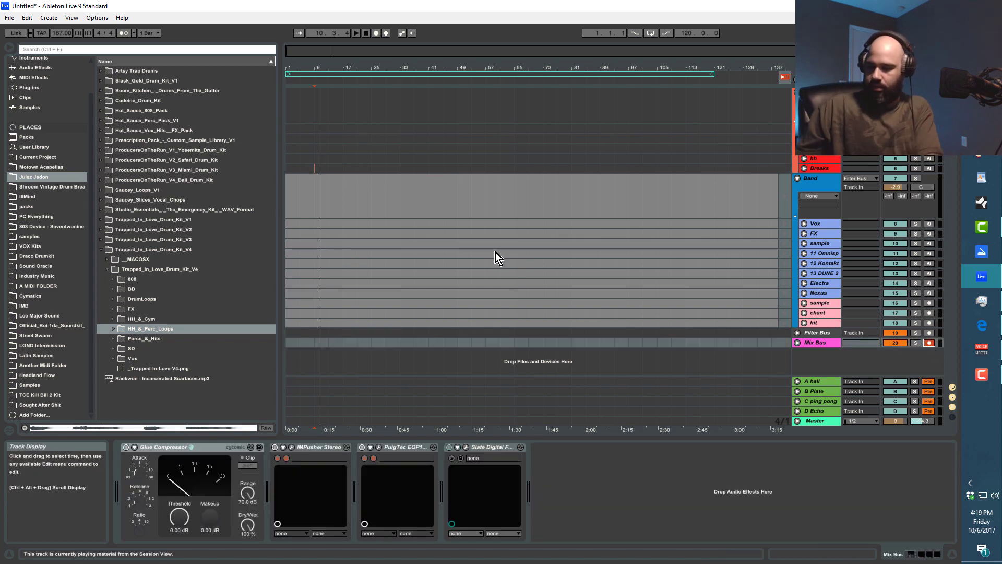
key(space)
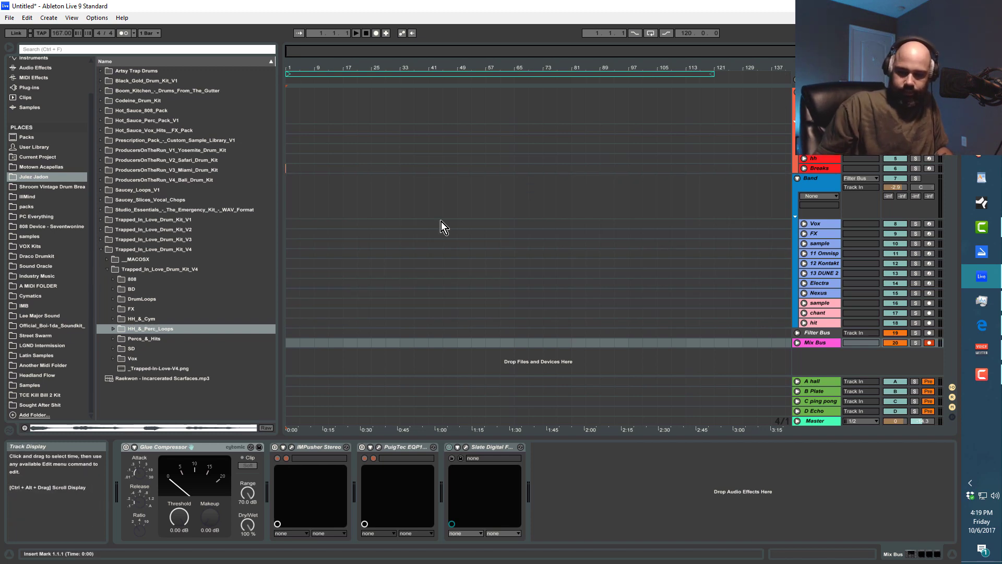
key(F9)
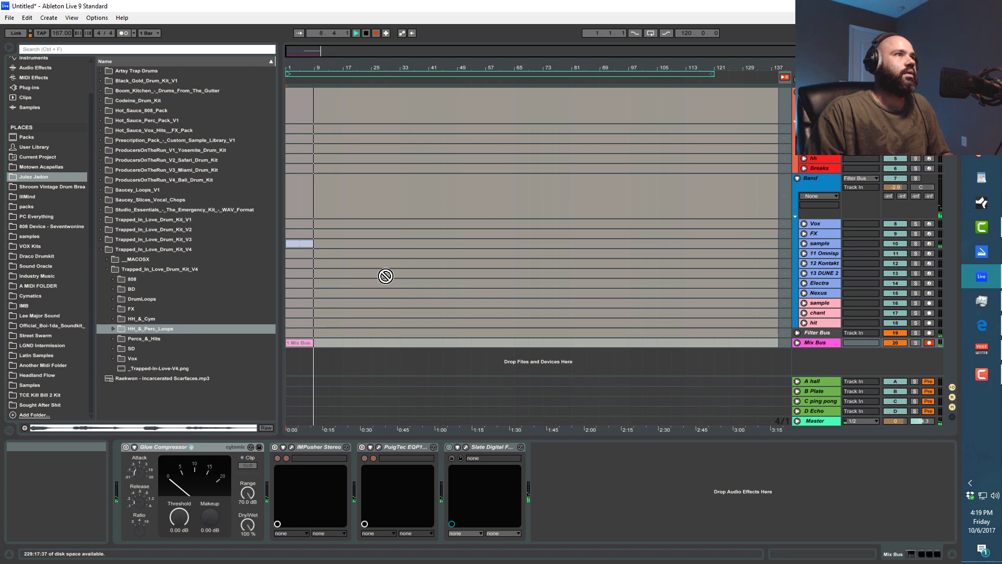
key(space)
Step: Delete the MIDI clip recorded on the sample track in the arrangement
drag(356, 346, 310, 252)
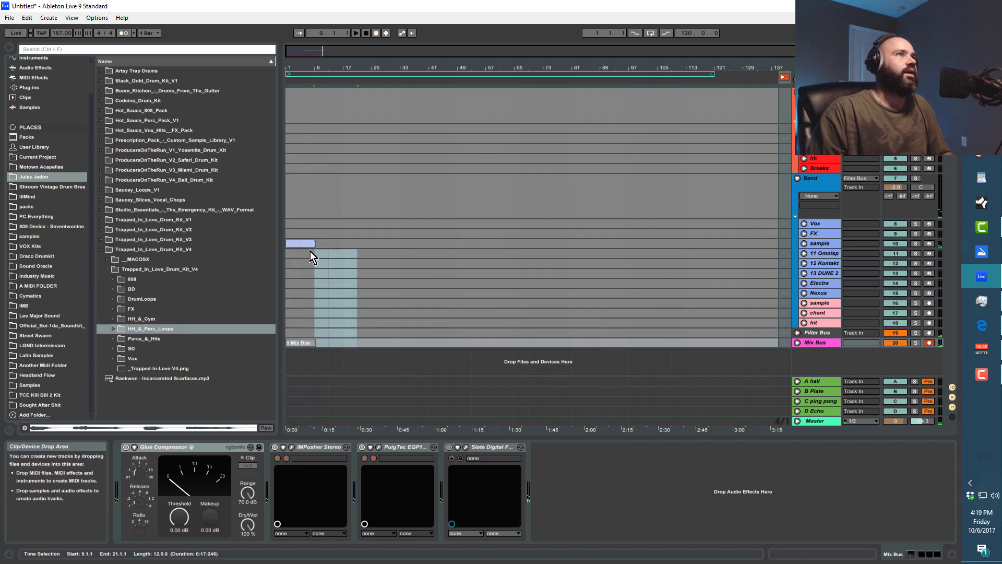
click(313, 243)
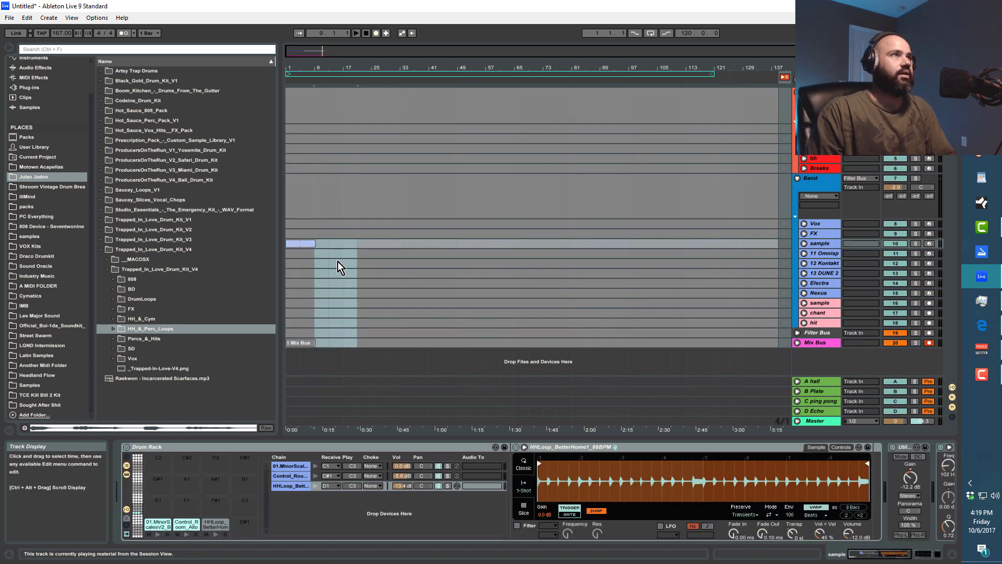
click(305, 245)
Step: Open the recorded Mix Bus audio clip and crop its sample to the eight-bar length
click(295, 344)
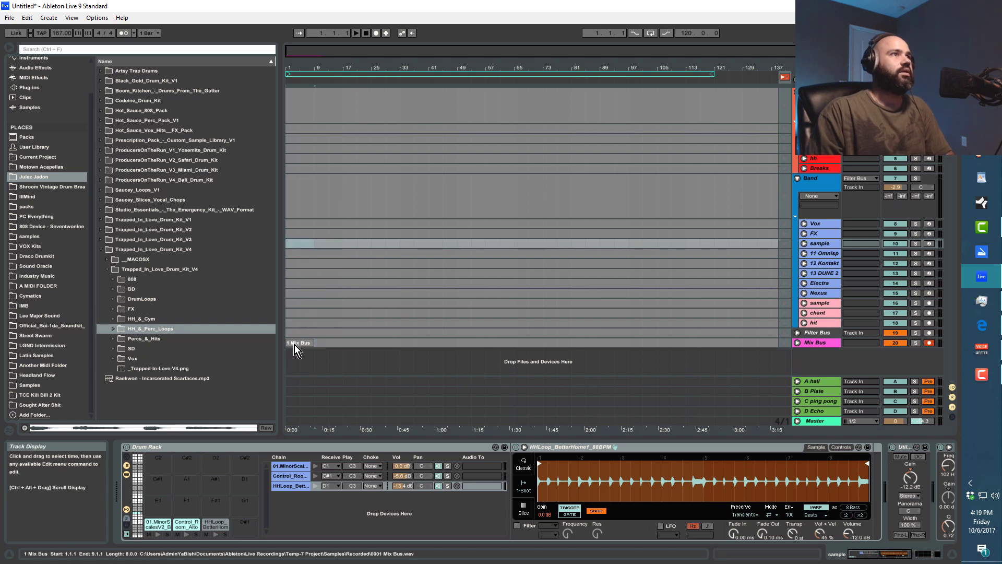
double_click(294, 345)
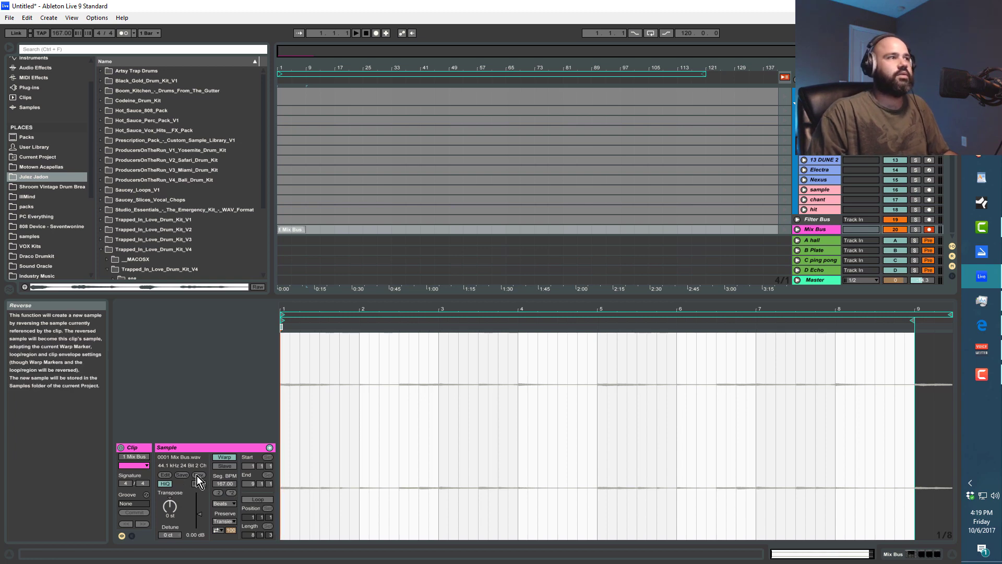
right_click(941, 449)
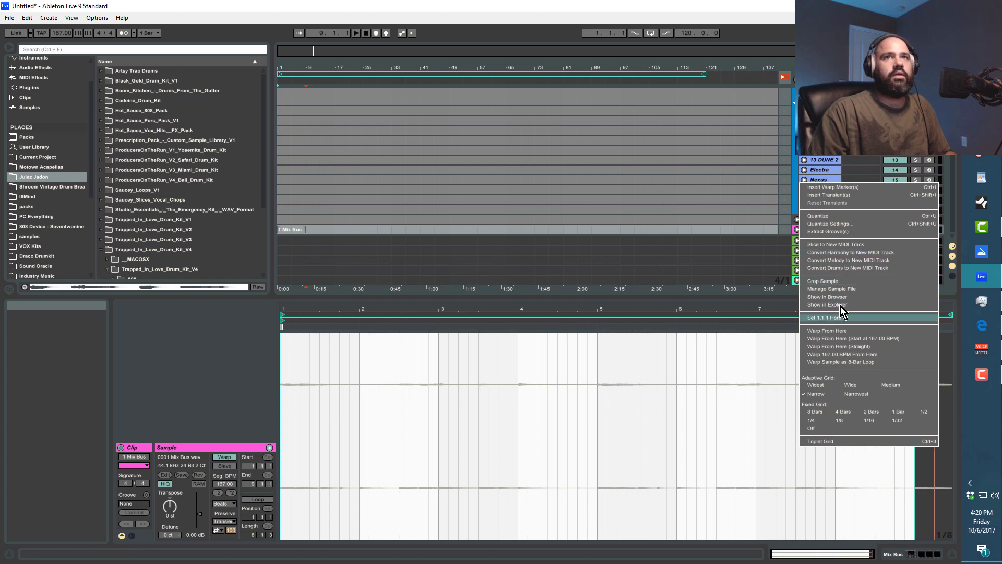
click(838, 281)
right_click(441, 424)
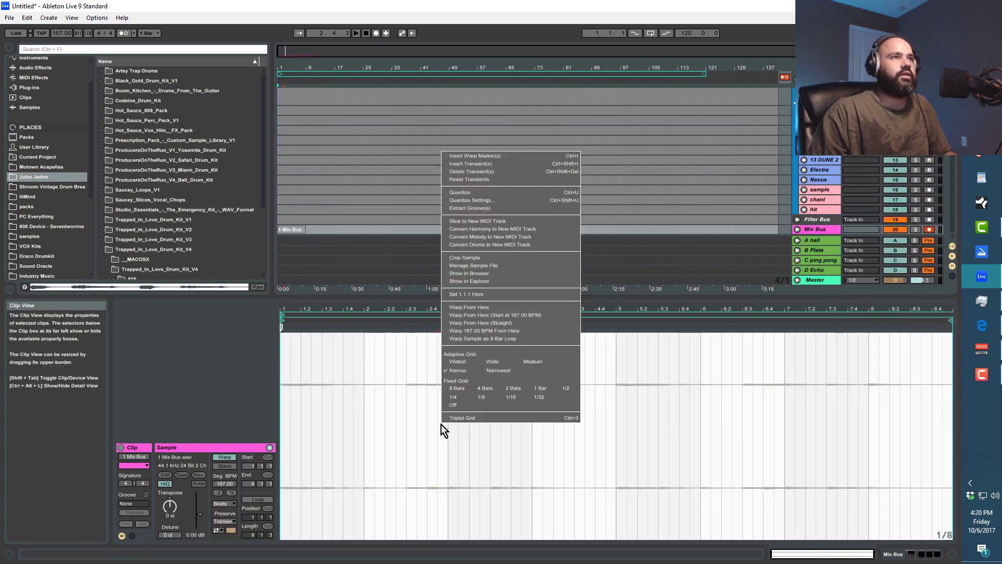
click(184, 452)
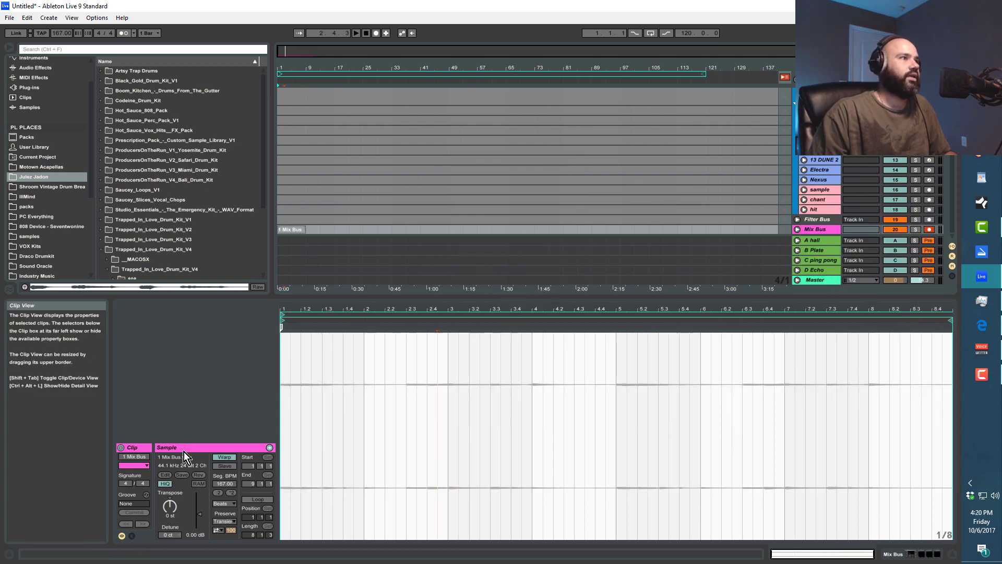
Step: Reverse the cropped Mix Bus audio clip's sample
click(199, 475)
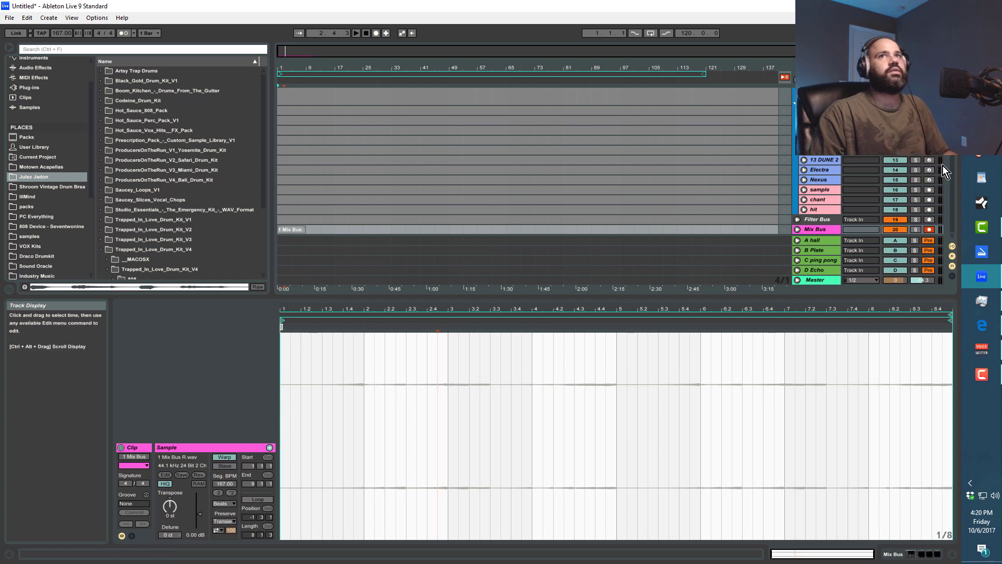
Step: Remove the HHLoop_BetterHome1 and Control_Room_Alto1 loops from the sample track's Drum Rack
click(820, 130)
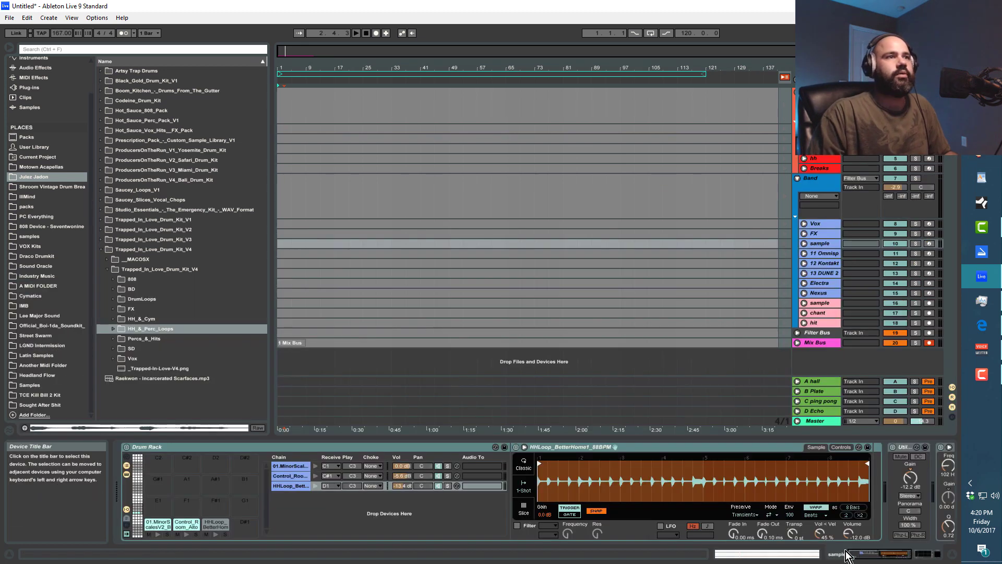
click(901, 559)
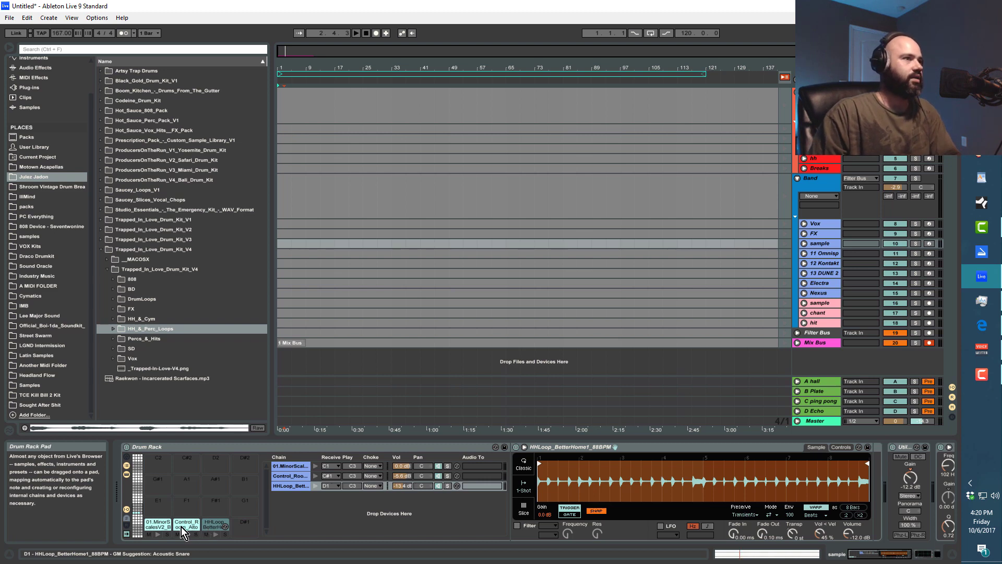
key(Delete)
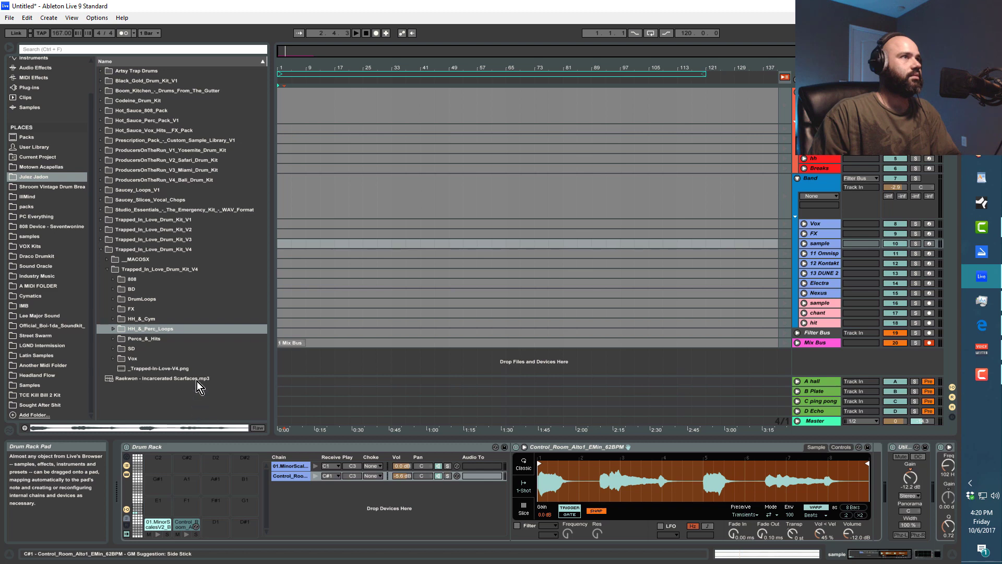
key(Delete)
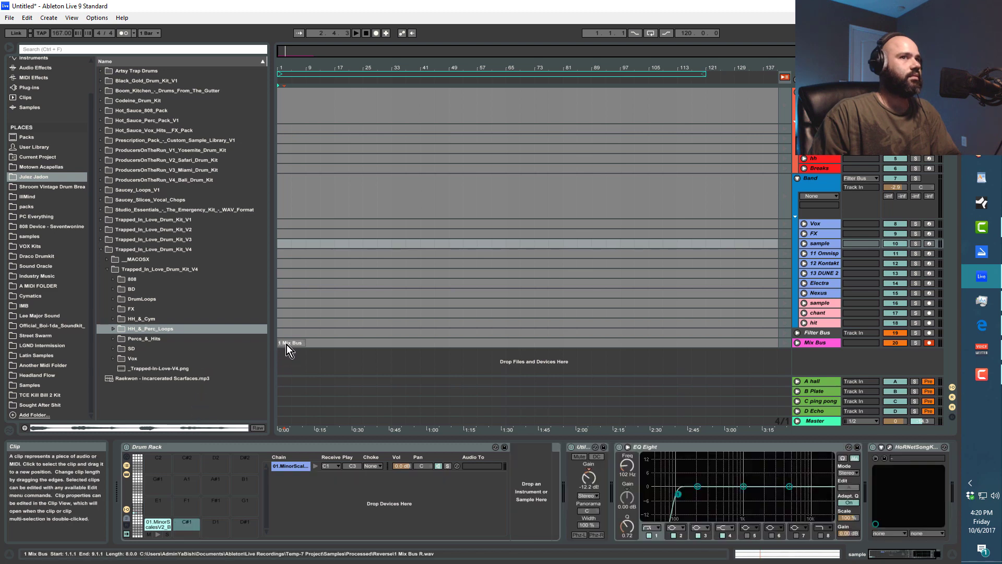
Step: Replace the 01.MinorScalesV2 loop in the Drum Rack with the reversed Mix Bus clip, copied across the four pads C1 to D#1
drag(289, 345, 187, 526)
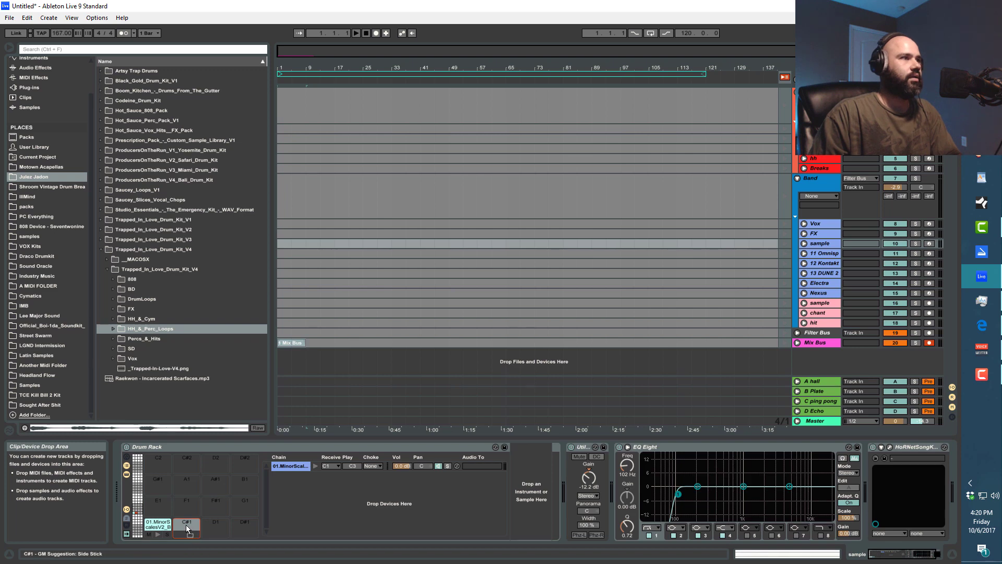
drag(186, 525, 188, 527)
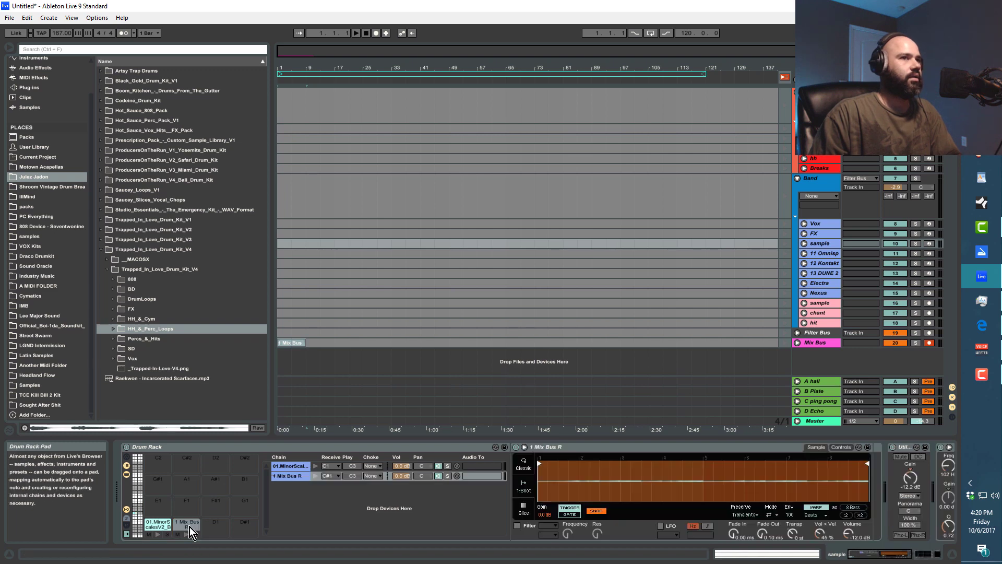
click(155, 529)
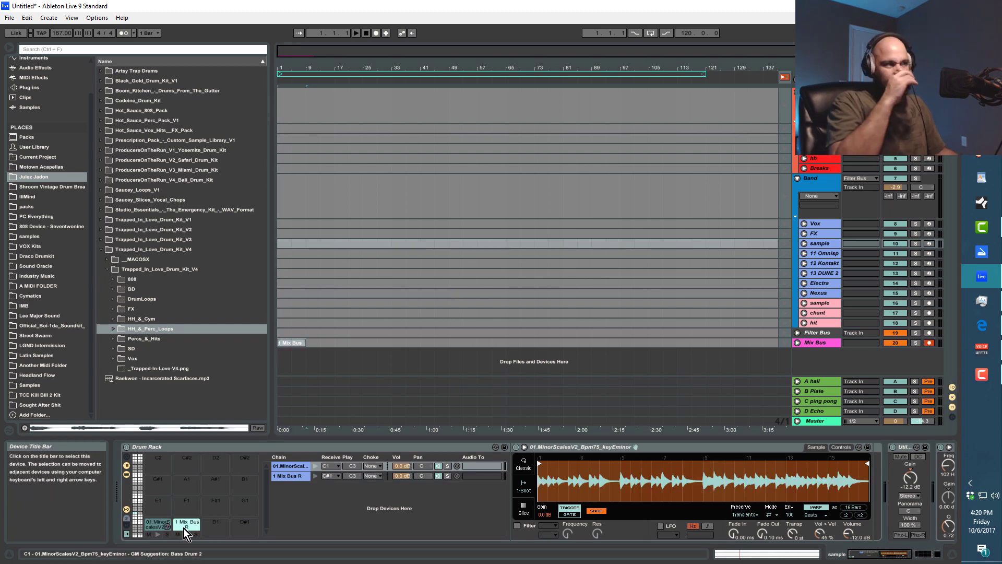
key(Delete)
drag(184, 528, 248, 526)
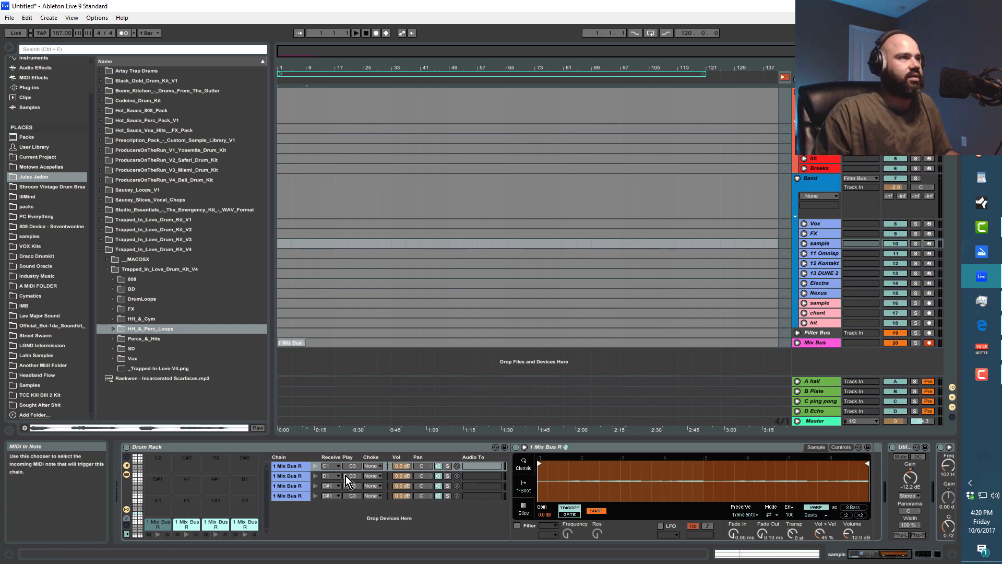
Step: Assign all four Mix Bus R chains in the Drum Rack to choke group 1
shift+click(296, 494)
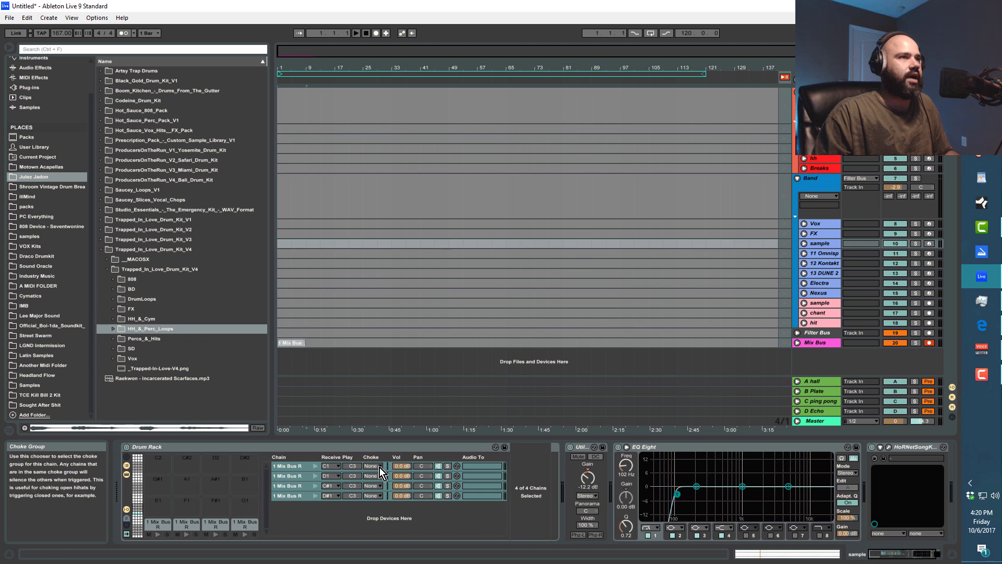
click(380, 468)
click(372, 344)
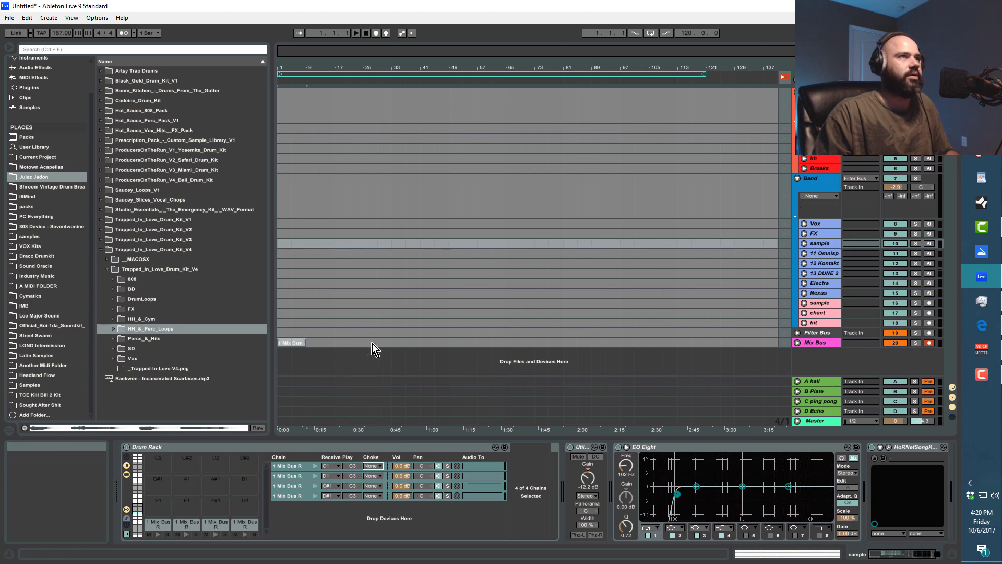
click(372, 494)
click(338, 518)
Step: Delete the reversed Mix Bus clip from the arrangement
click(323, 339)
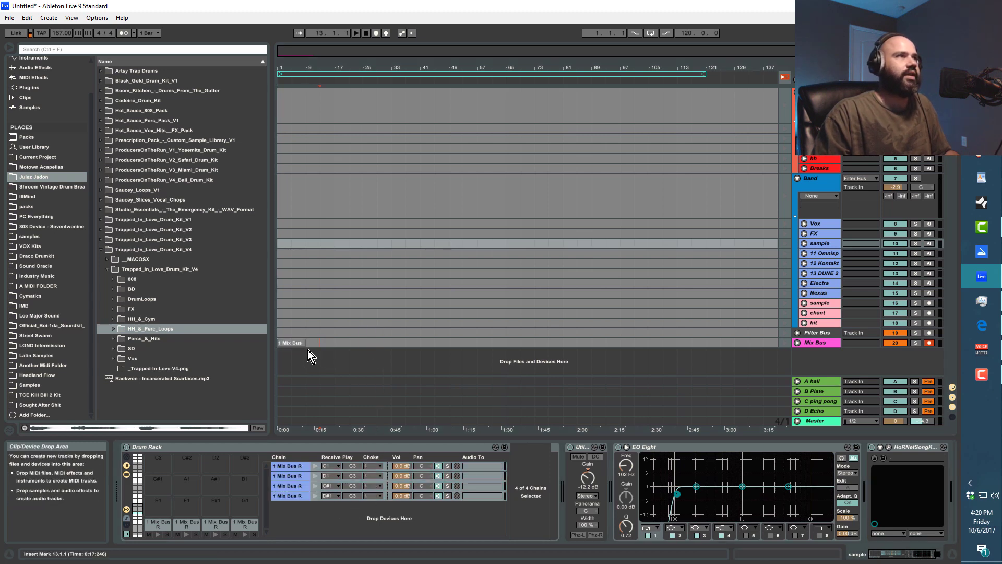
shift+click(291, 340)
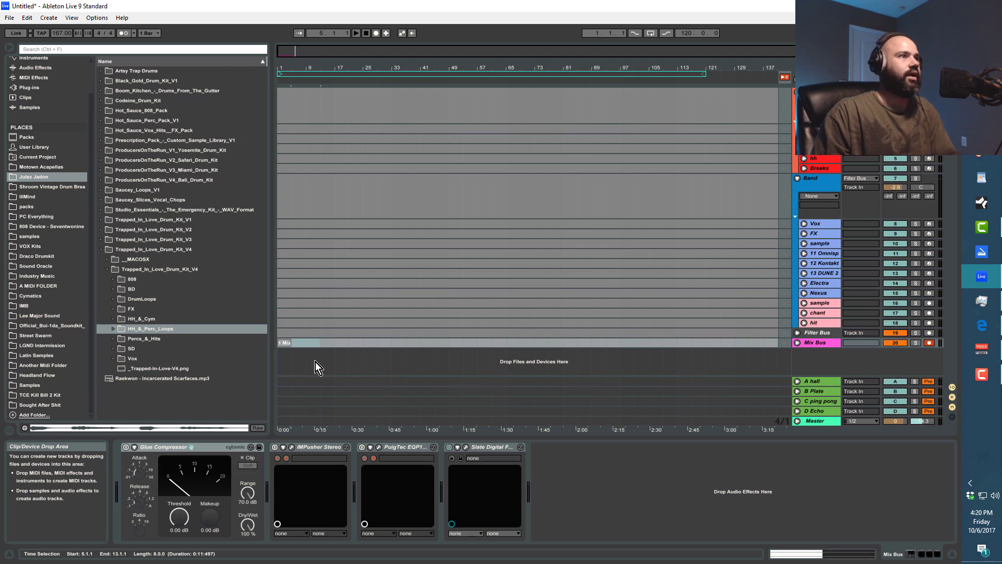
drag(290, 342, 271, 334)
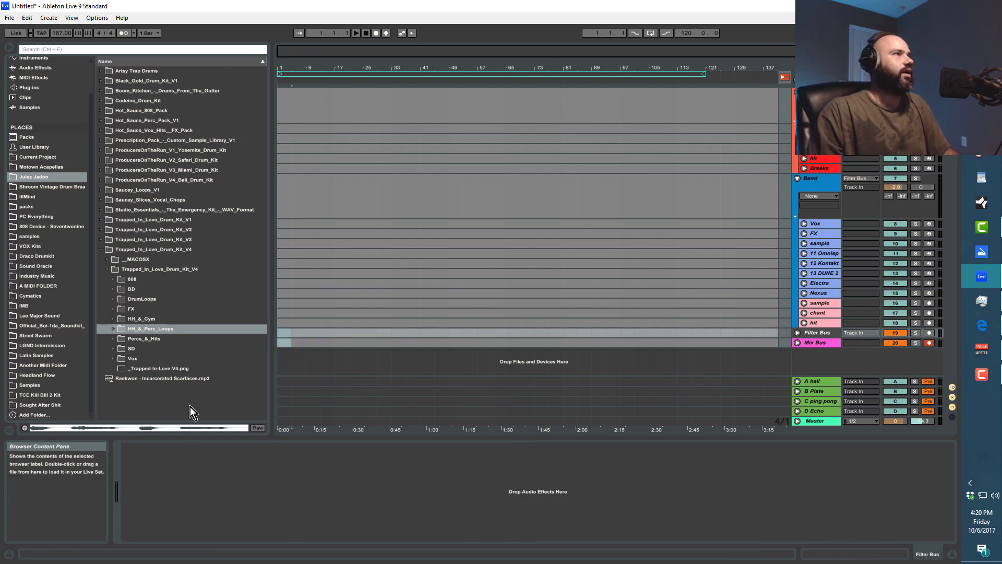
Step: Raise the sample gain to 24 dB in the Simpler of the Mix Bus R pad on C1
click(833, 248)
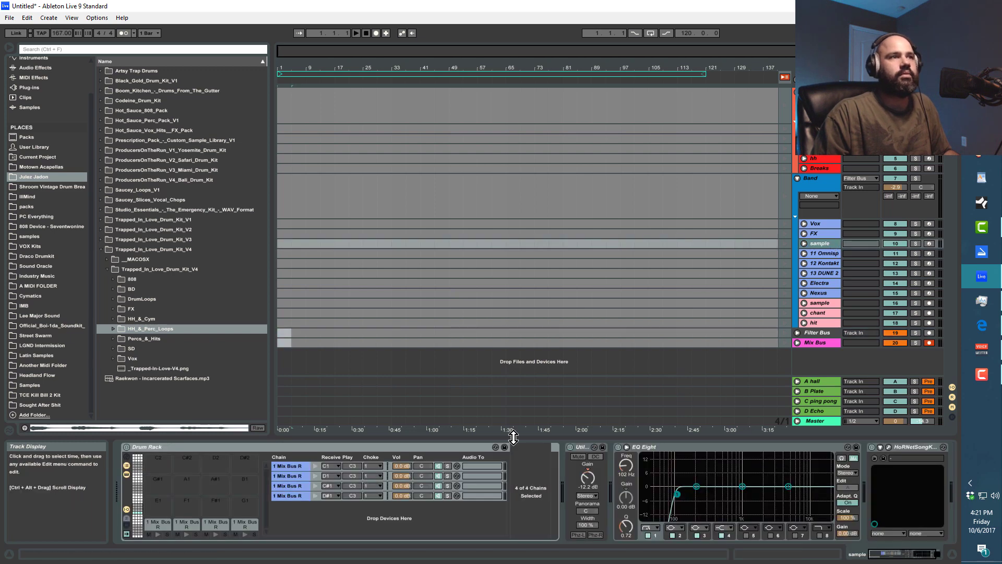
click(151, 524)
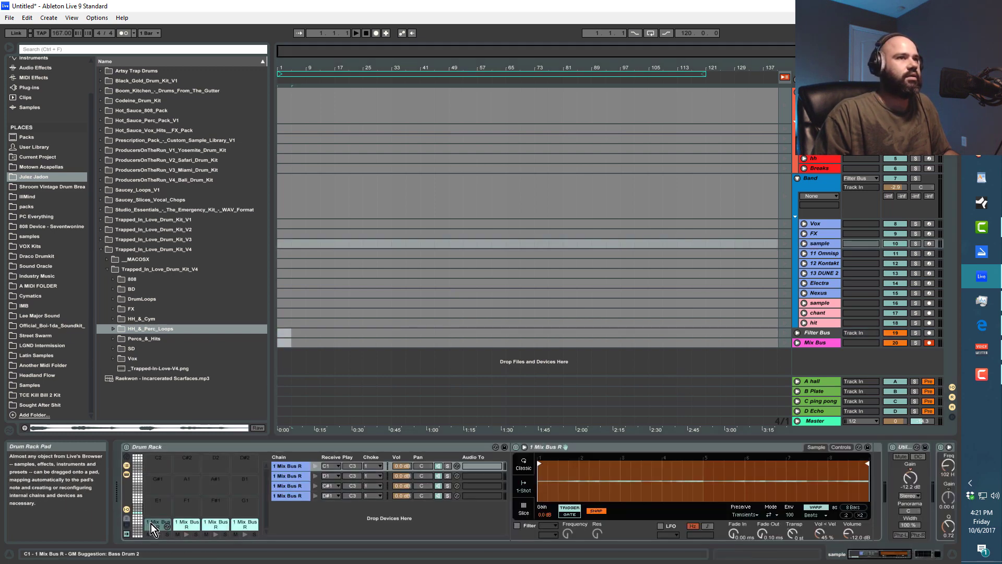
click(838, 447)
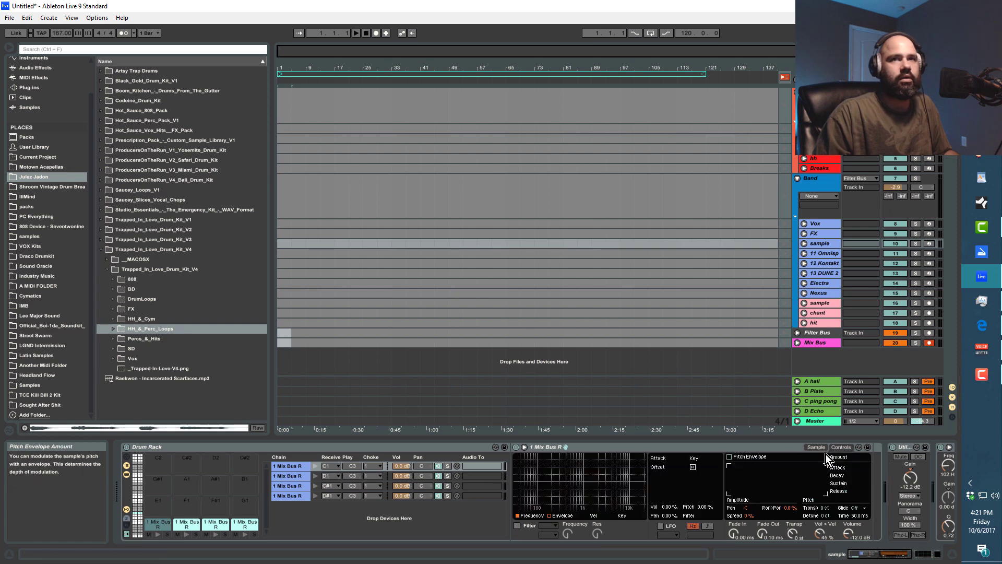
click(817, 448)
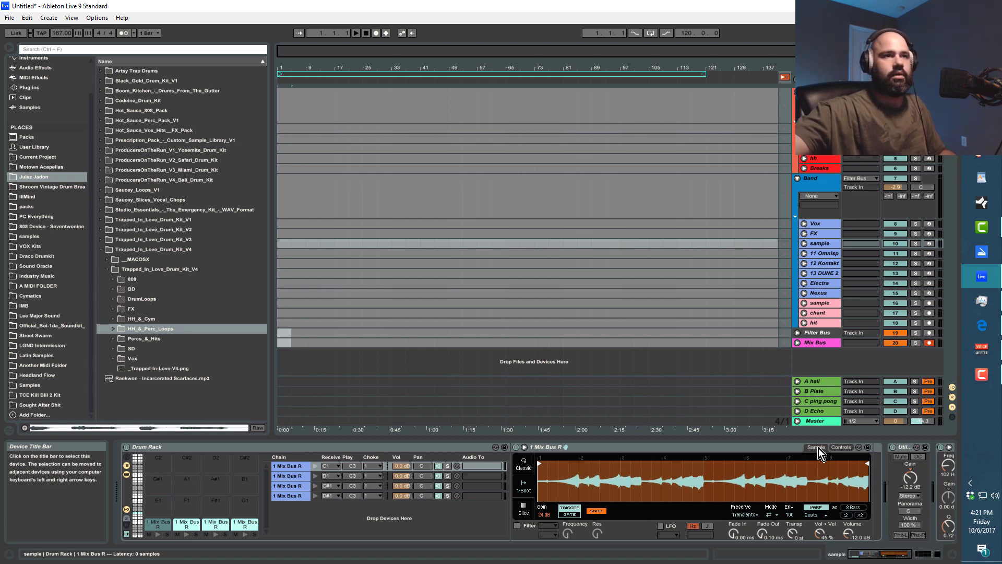
right_click(547, 516)
click(575, 521)
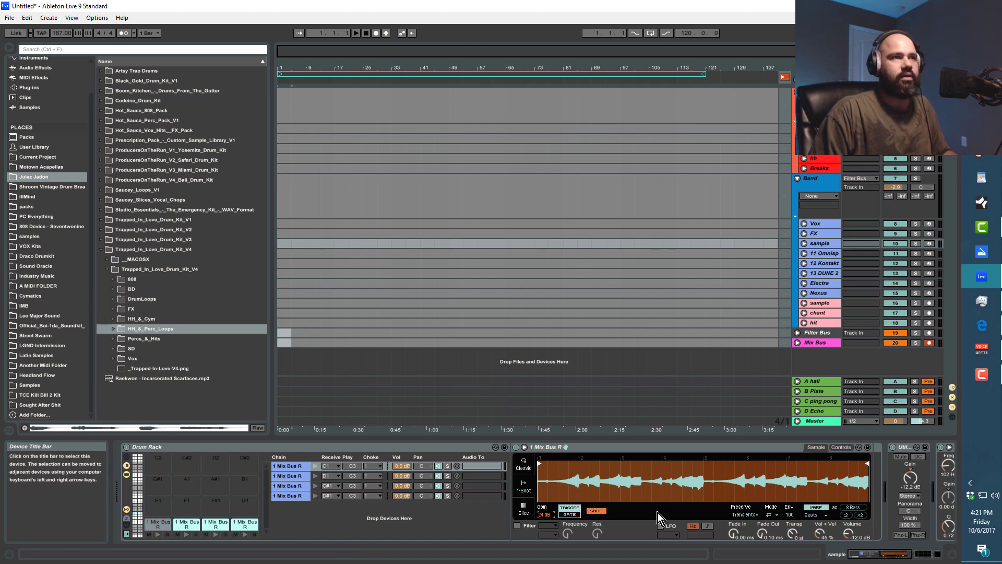
Step: Raise the sample gain to 24 dB on the other three Mix Bus R chains, C#1, D1 and D#1
click(292, 477)
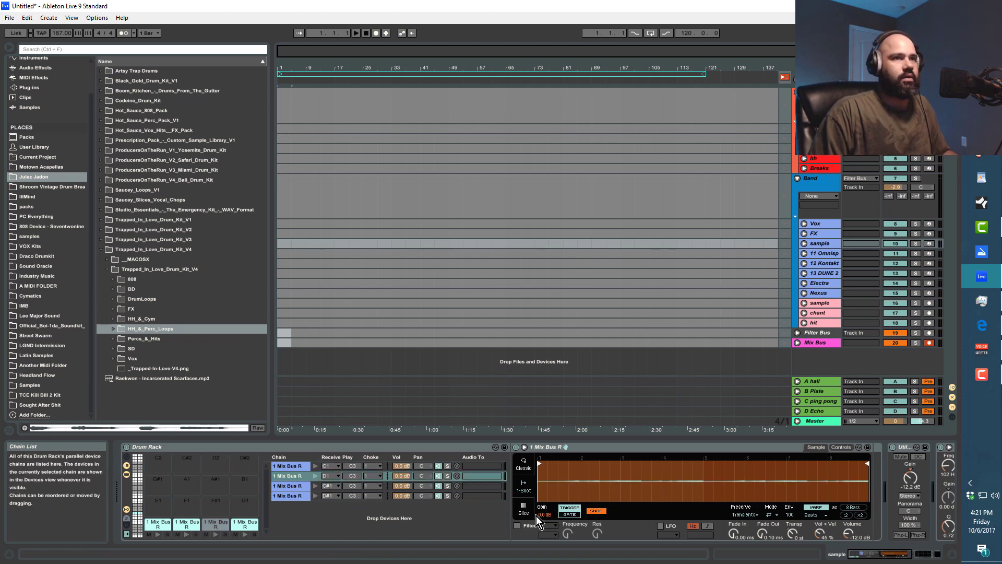
click(287, 485)
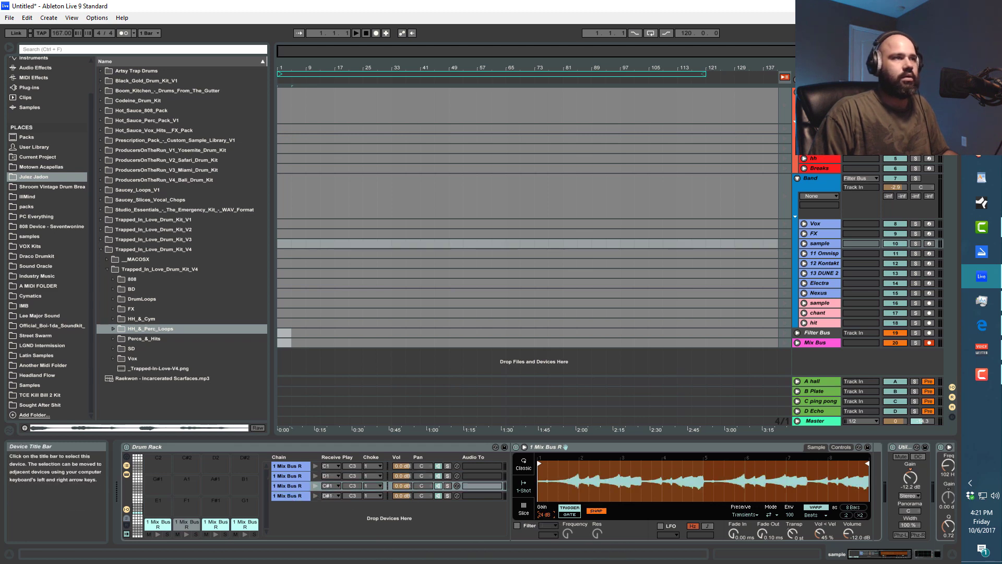
key(Down)
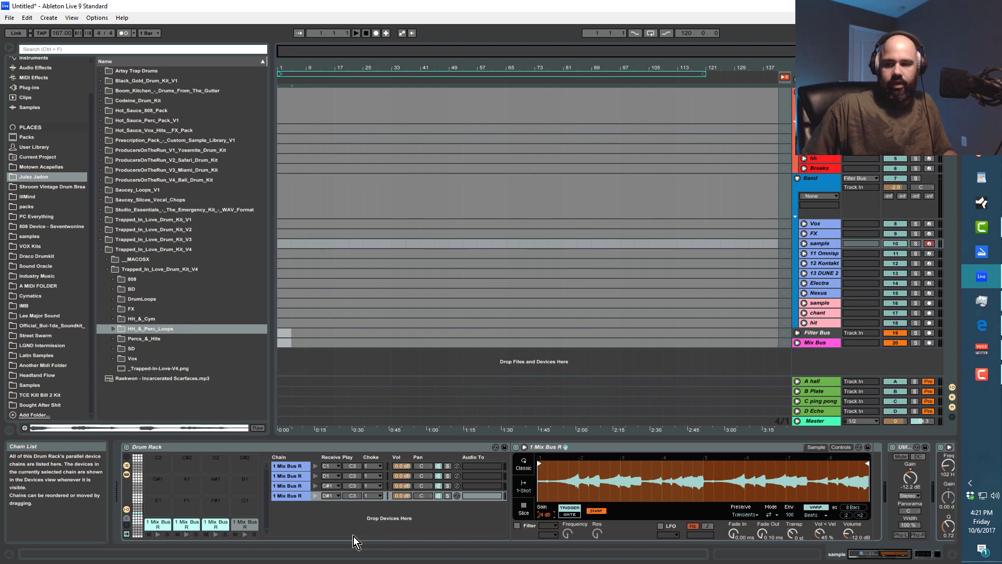
Step: Return to the first Mix Bus R chain and audition the reversed sample
key(Up)
key(Up)
key(Up)
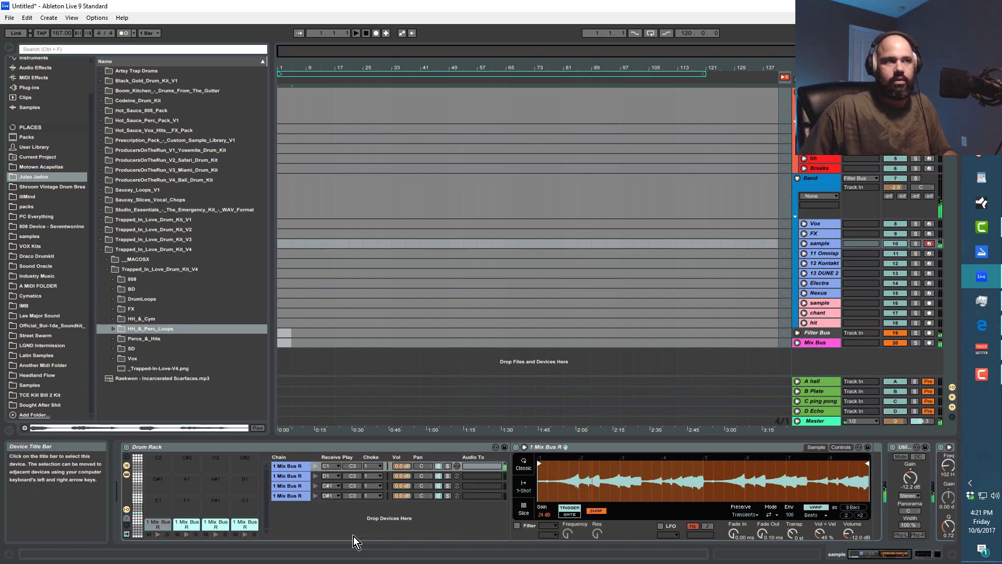
key(space)
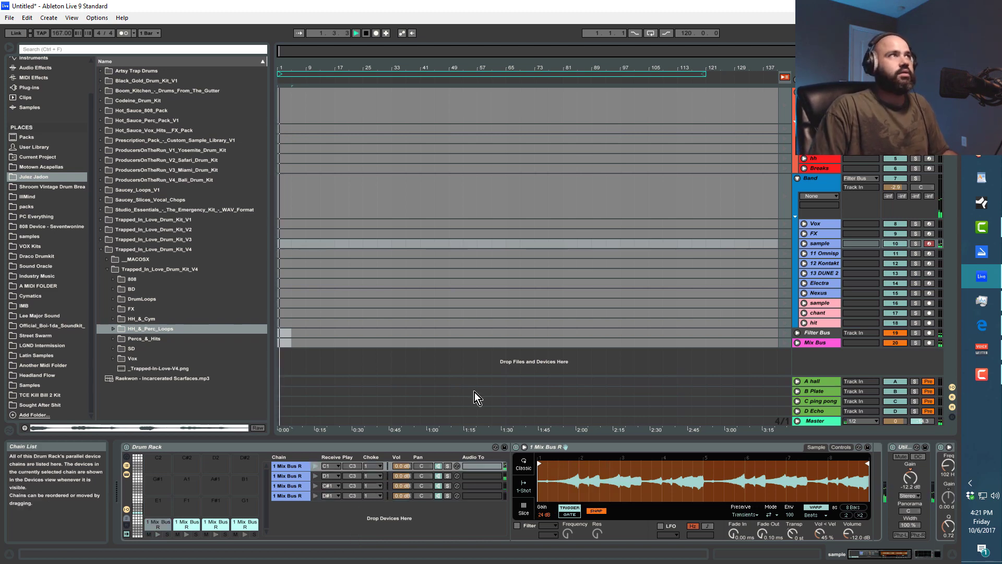
key(space)
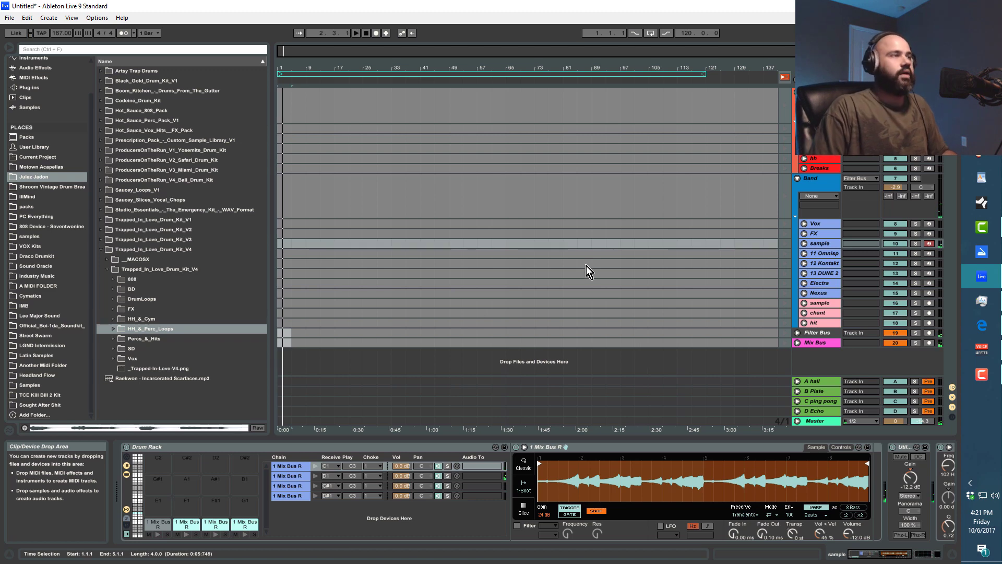
Step: Open the sample track's MIDI clip in Session View and delete its existing notes
key(Tab)
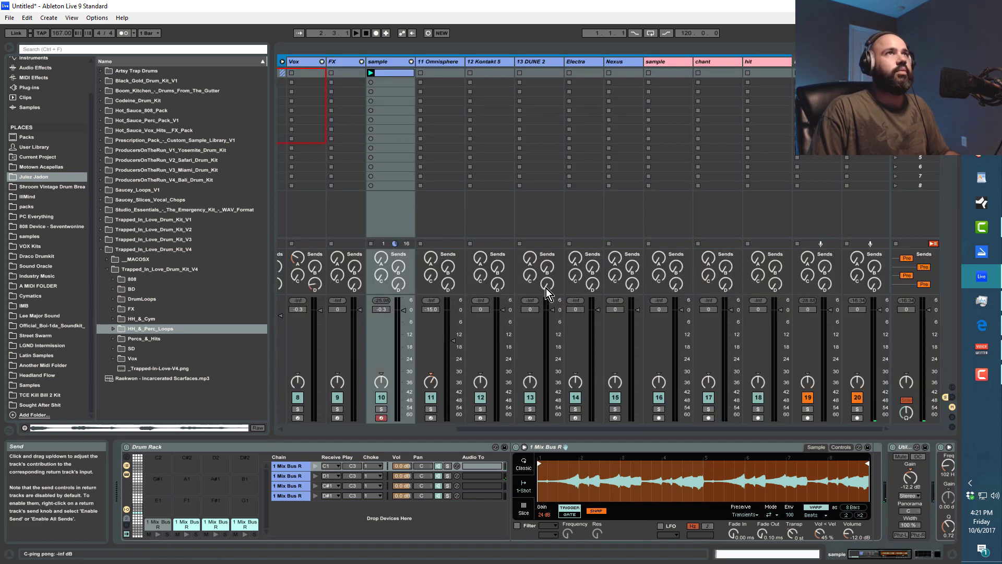
click(406, 75)
drag(298, 391, 256, 340)
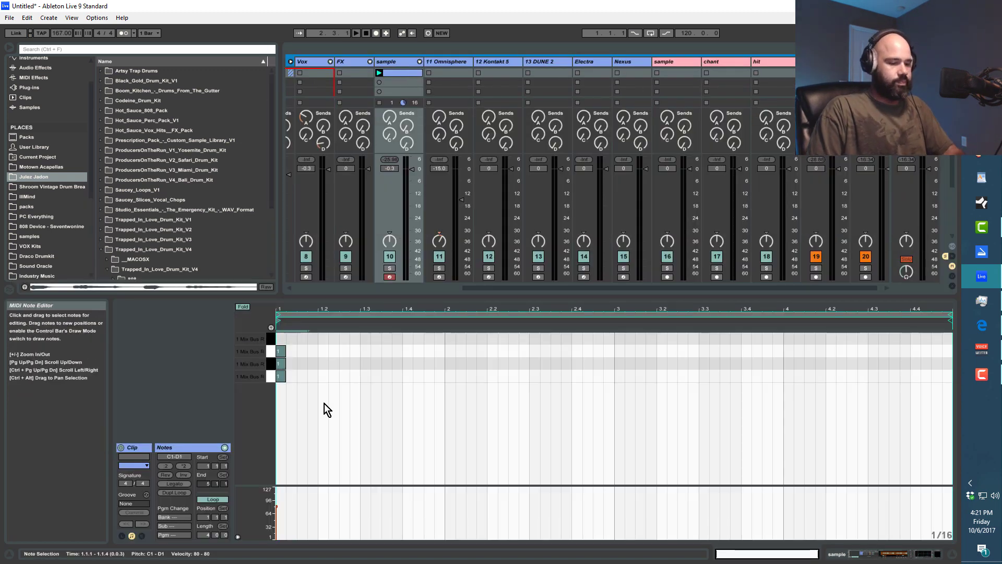
key(Delete)
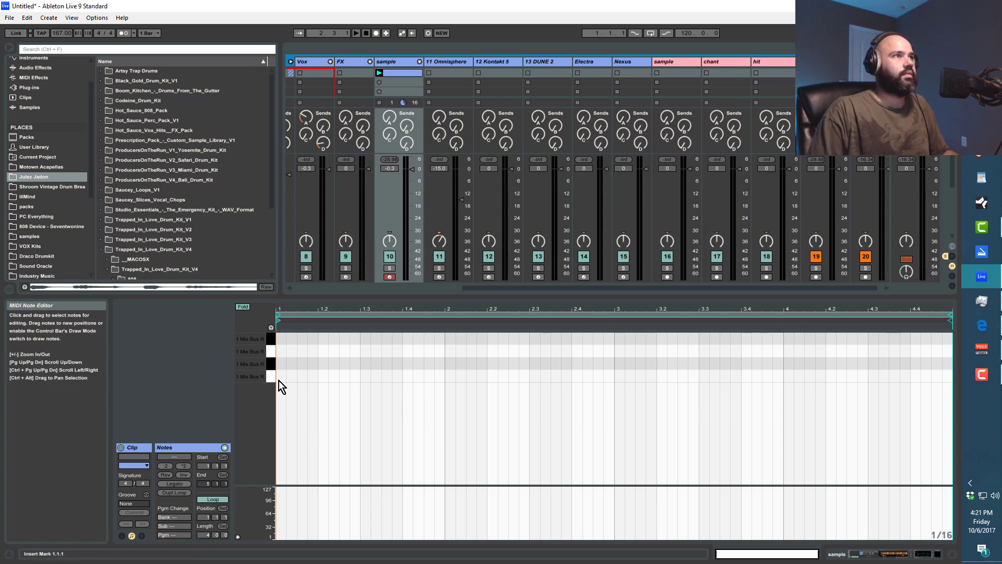
Step: Add Mix Bus R trigger notes on C1 at the start of bars 1, 2 and 3, C#1 at bar 4, and D1 at 4.3
double_click(280, 379)
ctrl+drag(280, 380, 787, 376)
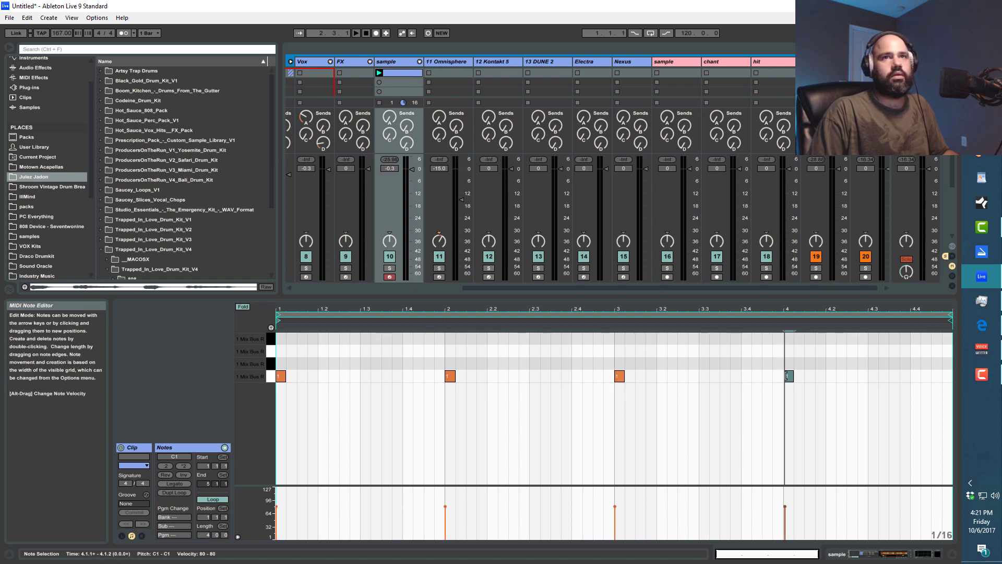
click(785, 382)
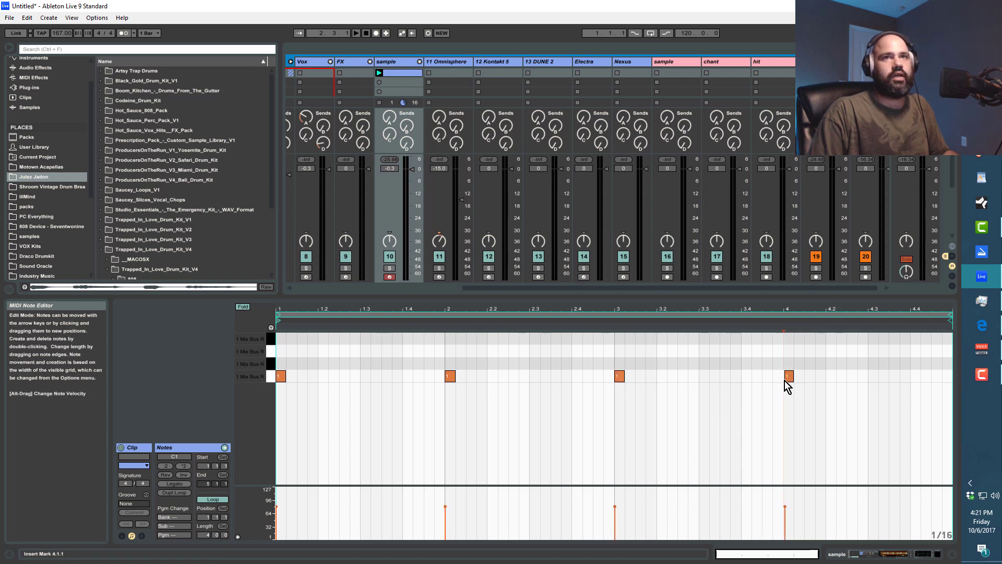
click(785, 380)
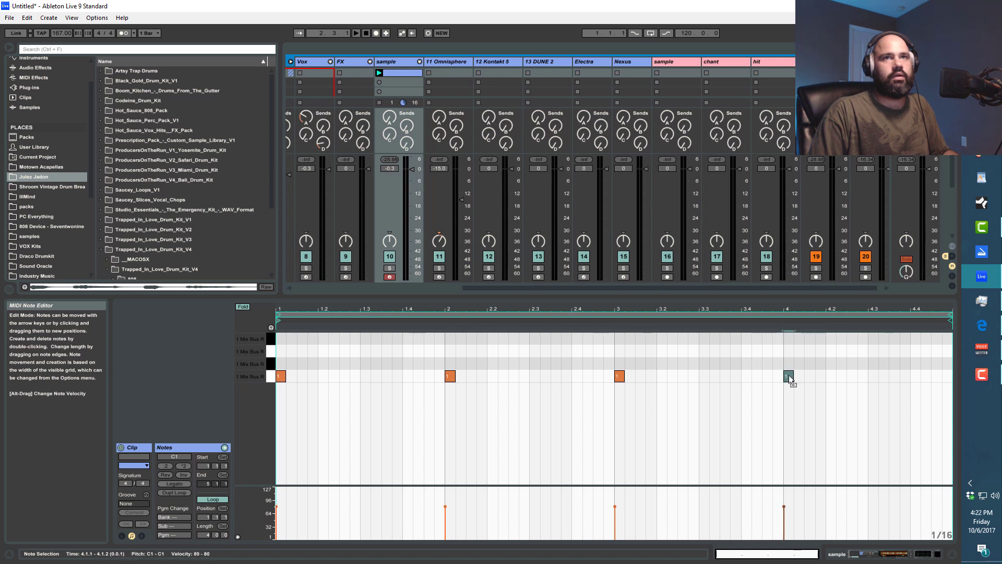
drag(788, 375, 877, 357)
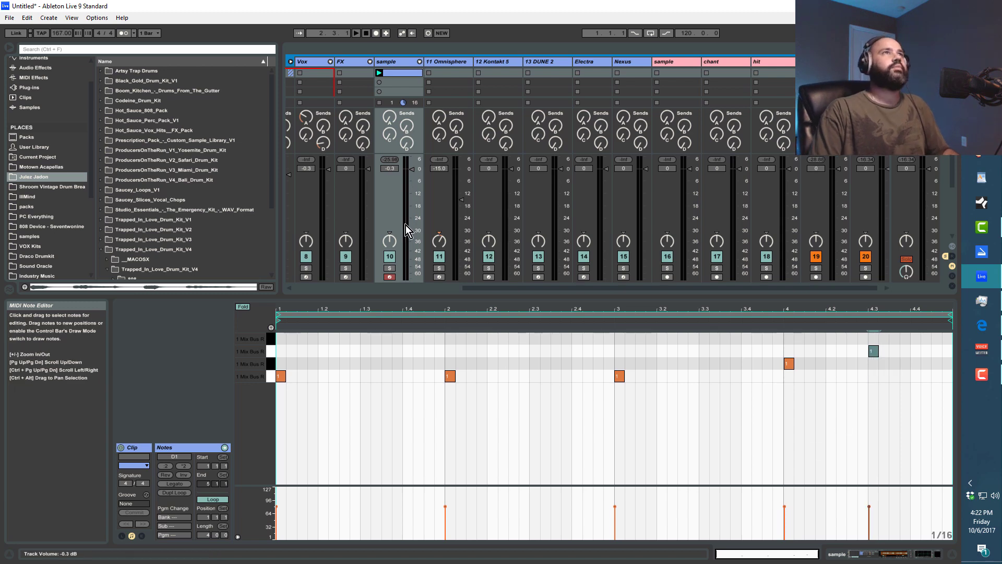
Step: Show the sample track's Drum Rack and play back the new MIDI pattern
click(402, 74)
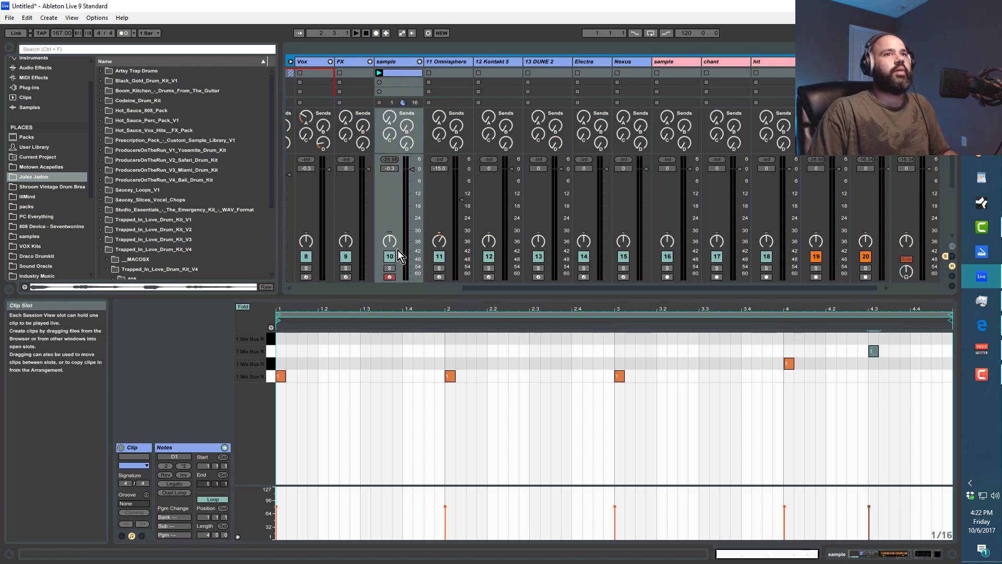
click(890, 557)
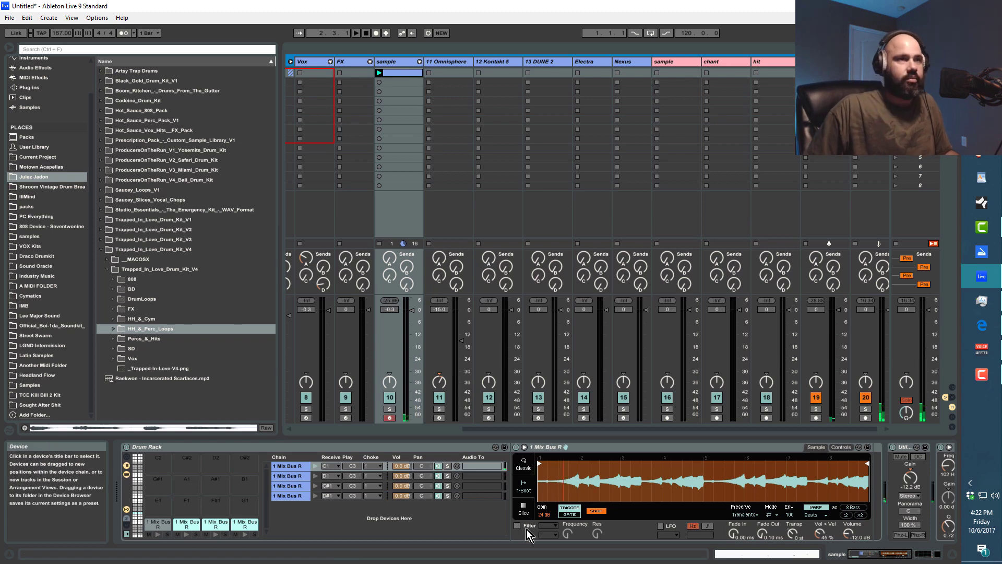
key(space)
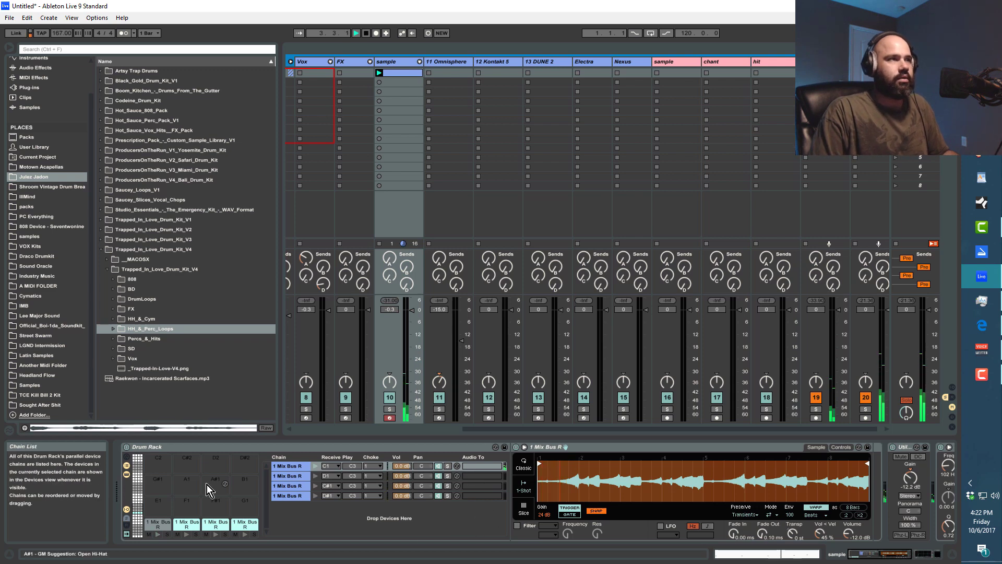
Step: Move the sample start shortly past bar 2 for the C#1 Mix Bus R chain and late into bar 4 for the D#1 chain
click(290, 486)
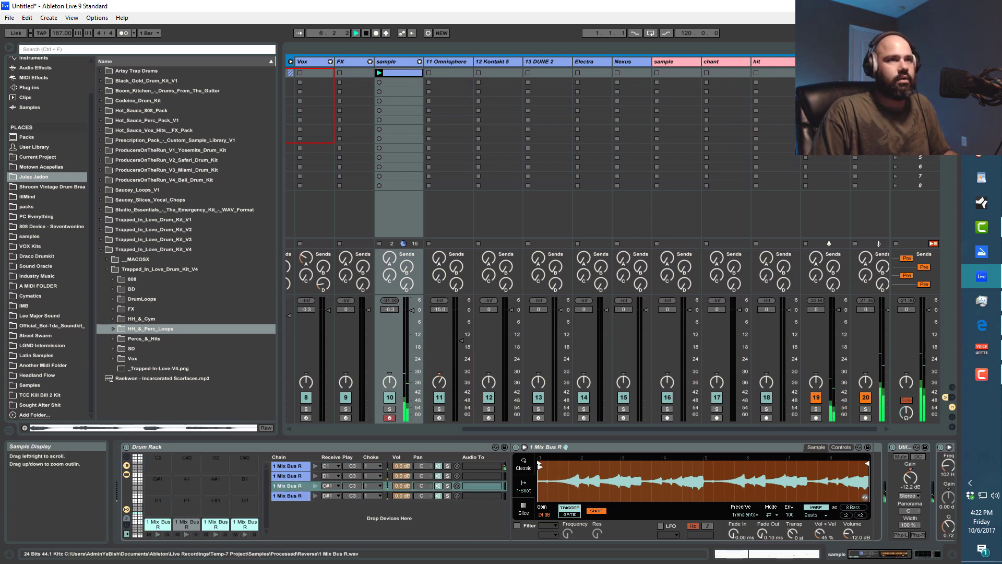
drag(540, 464, 590, 465)
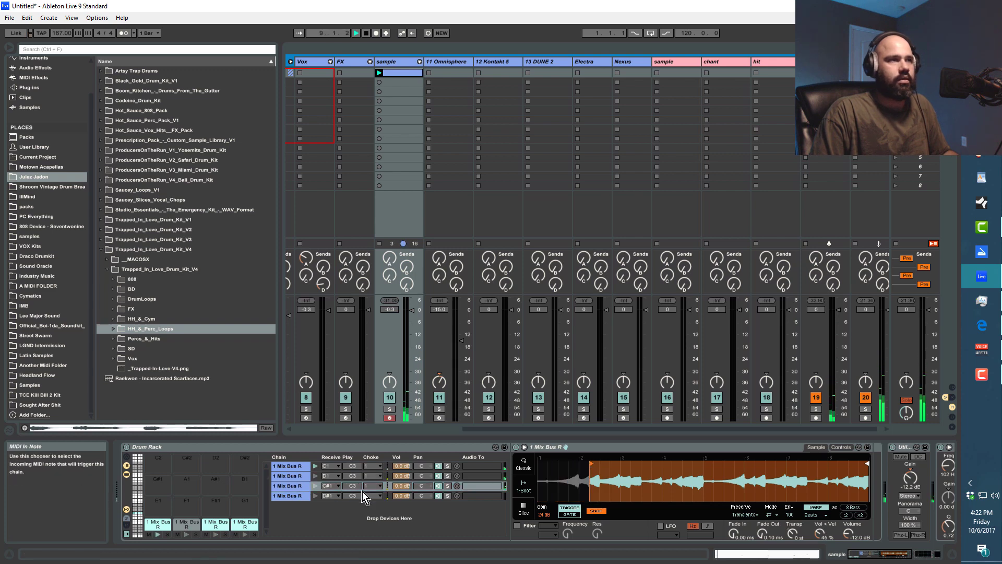
click(299, 495)
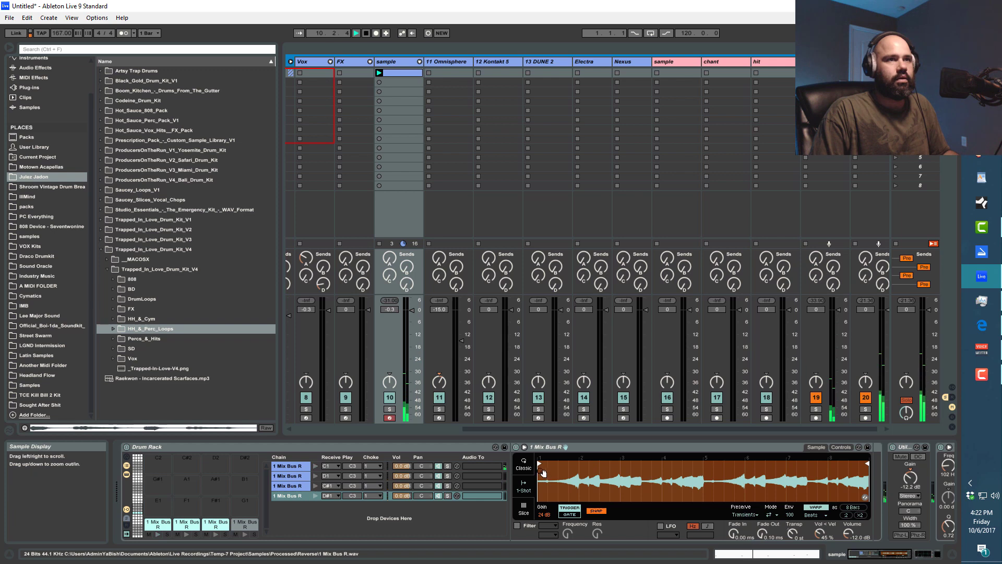
drag(542, 464, 619, 465)
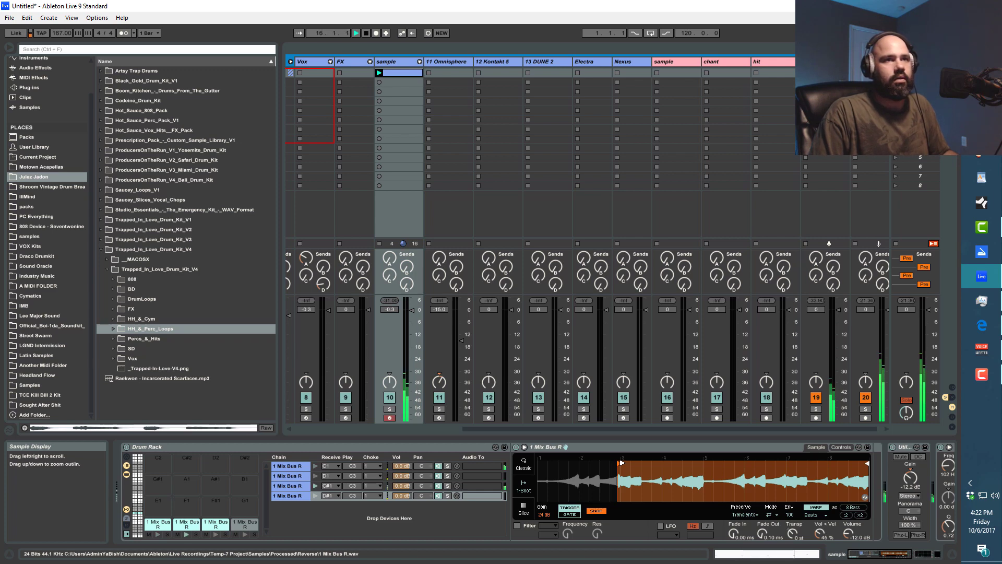
drag(618, 463, 629, 463)
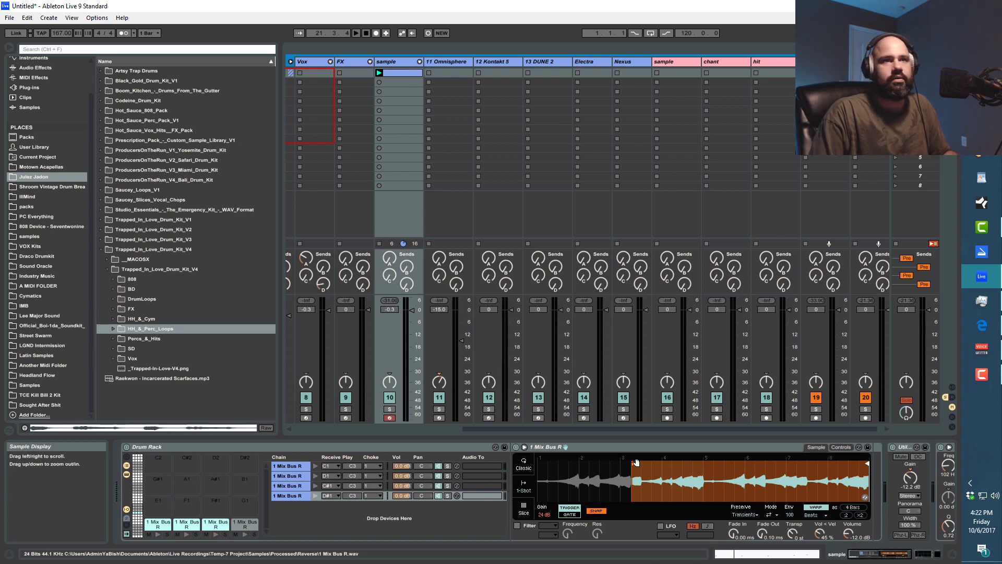
drag(633, 463, 689, 473)
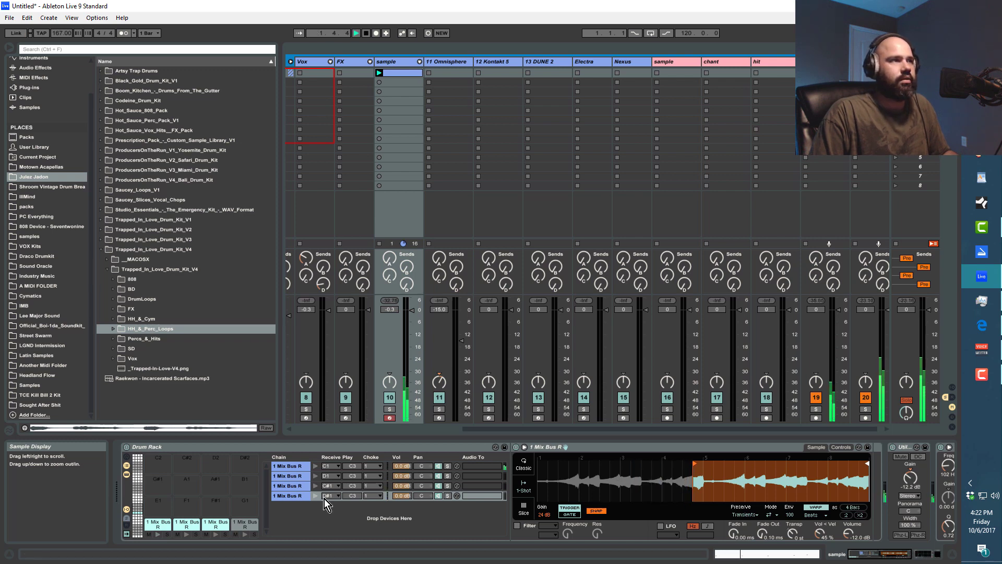
Step: Move the D1 Mix Bus R chain's sample start to about the middle of bar 4 during playback, and stop playback
click(292, 476)
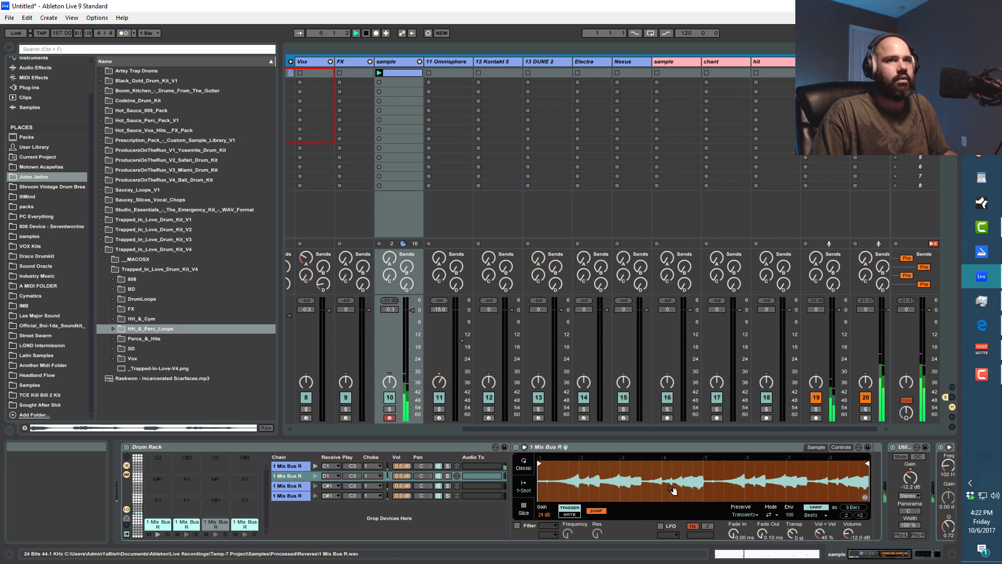
drag(541, 463, 697, 462)
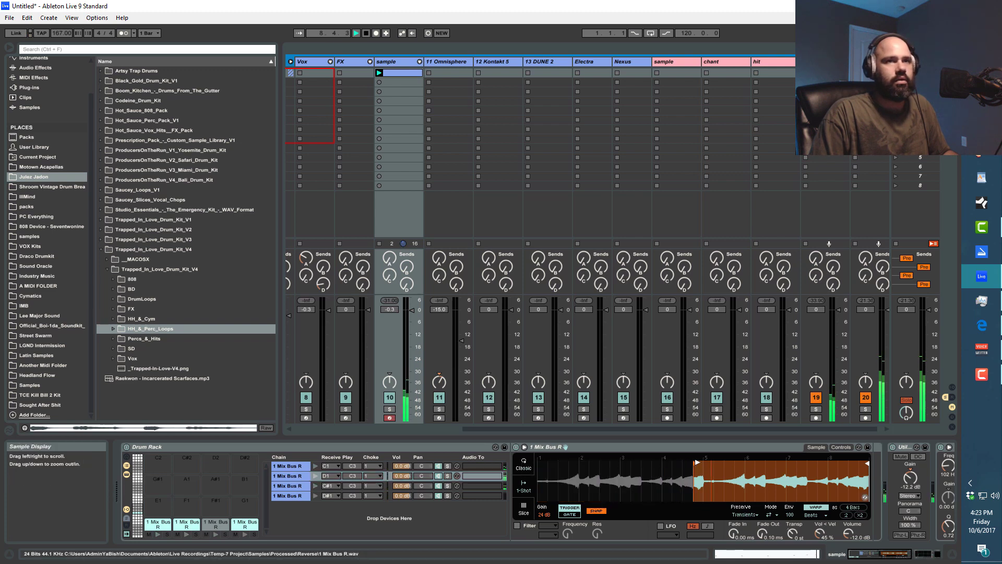
drag(697, 462, 688, 463)
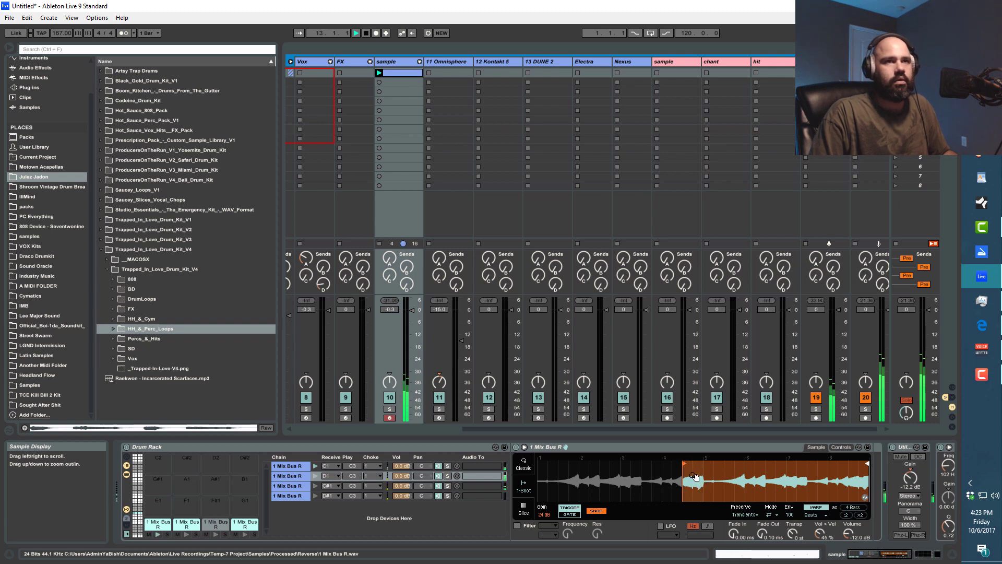
key(space)
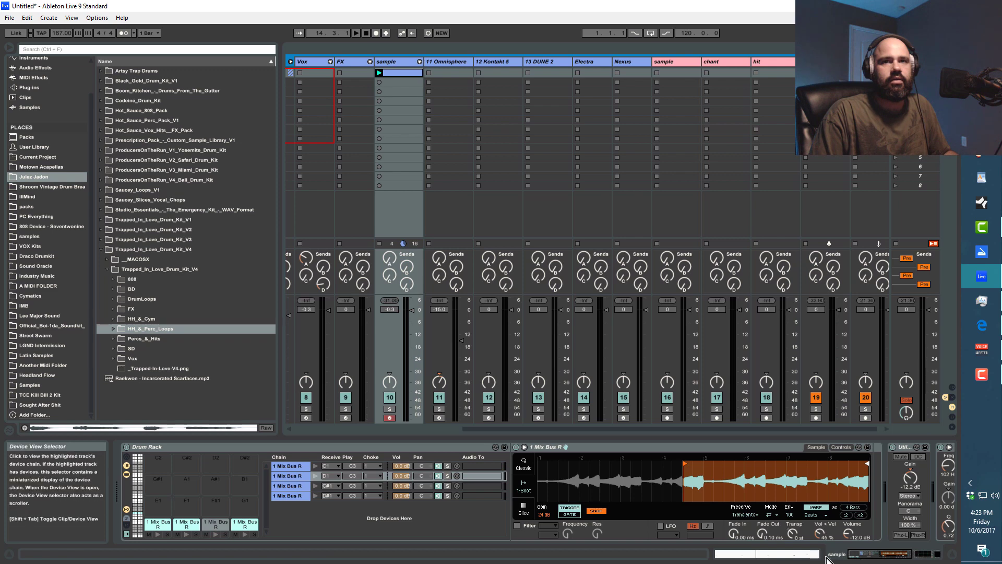
Step: Show the end of the sample track's device chain and search the browser for "l2"
click(933, 555)
click(933, 555)
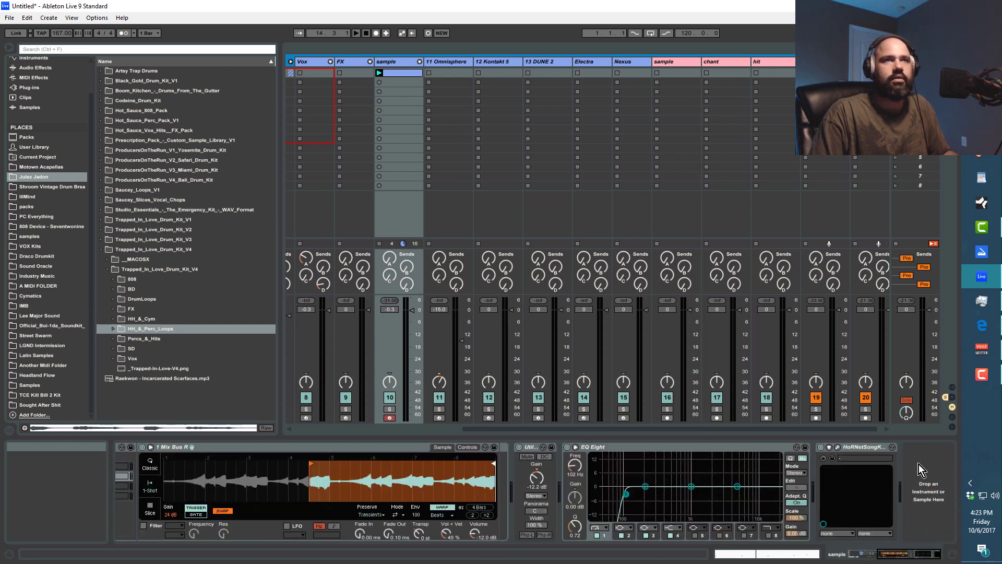
click(80, 47)
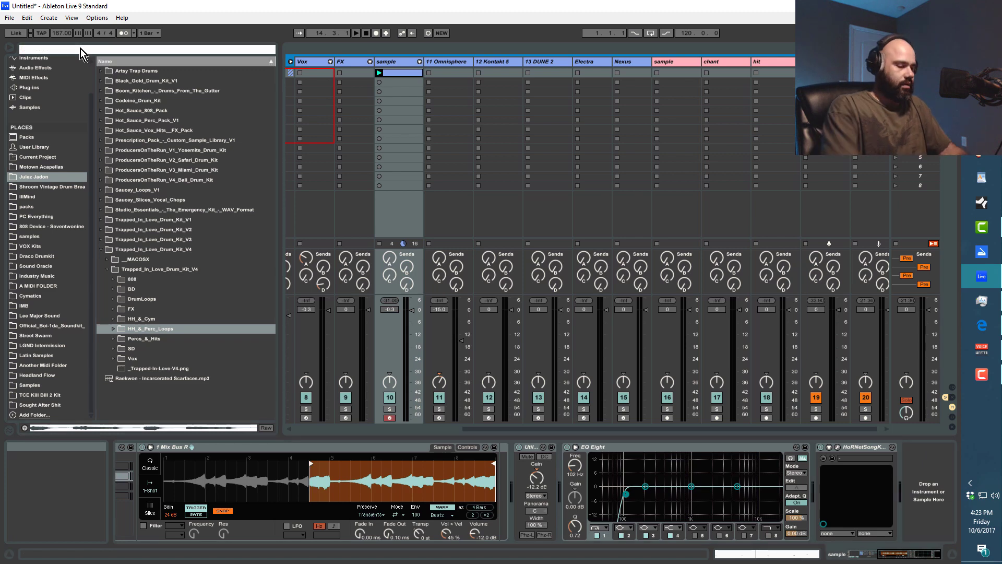
text(ol2)
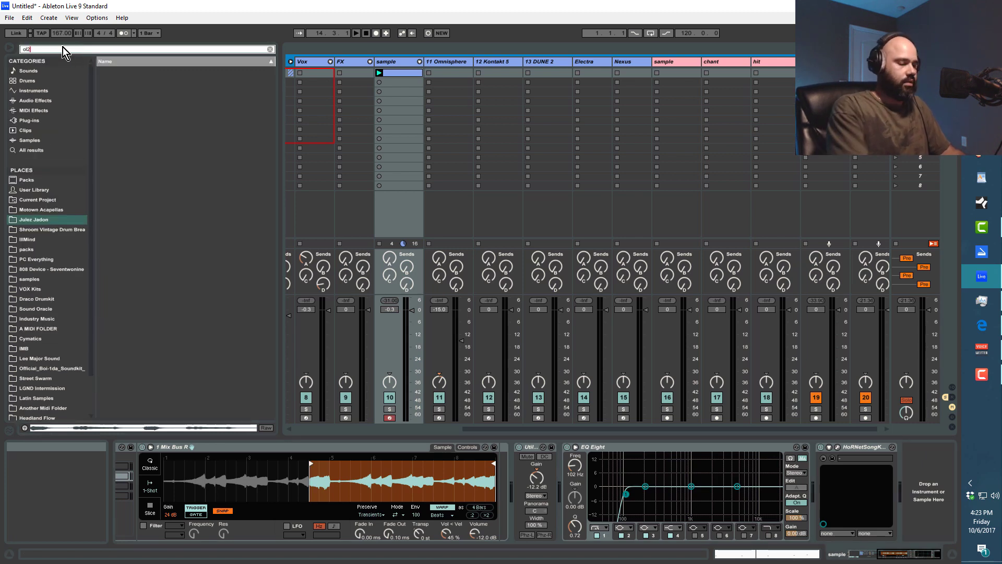
key(BackSpace)
key(BackSpace)
key(BackSpace)
text(l2)
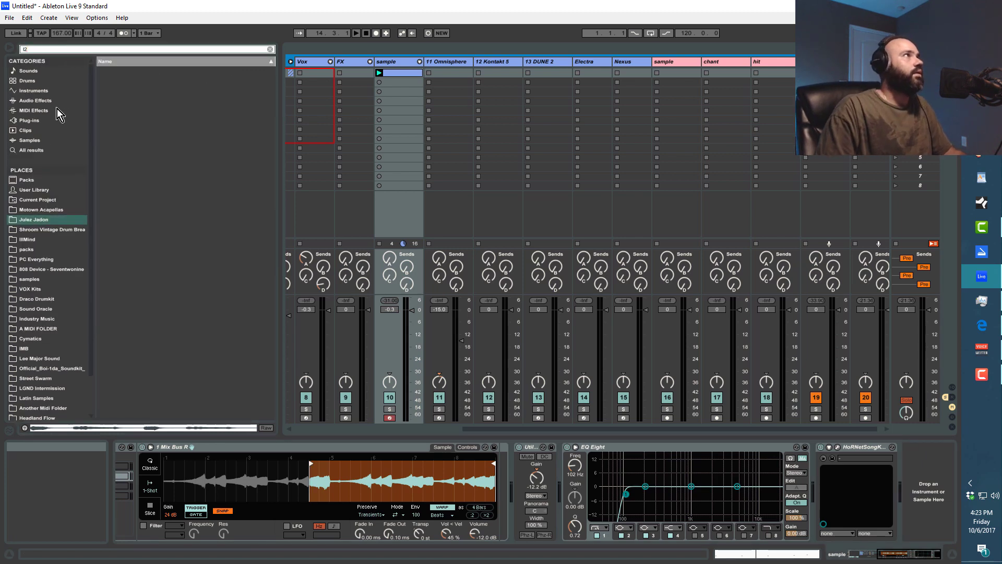
Step: Add the L2 Stereo plug-in from the WaveShell-VST folder at the end of the sample track's device chain
click(33, 120)
click(100, 74)
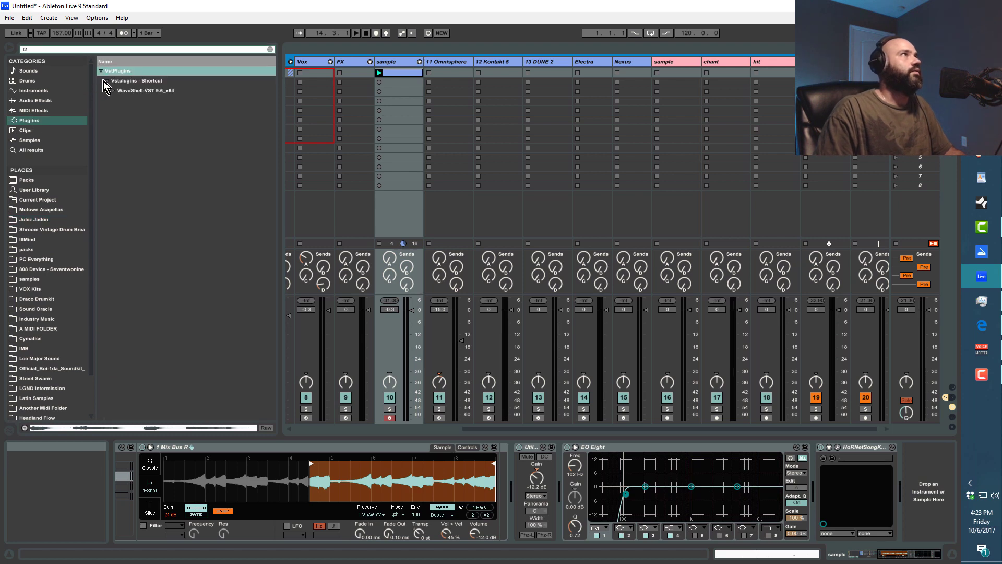
click(111, 90)
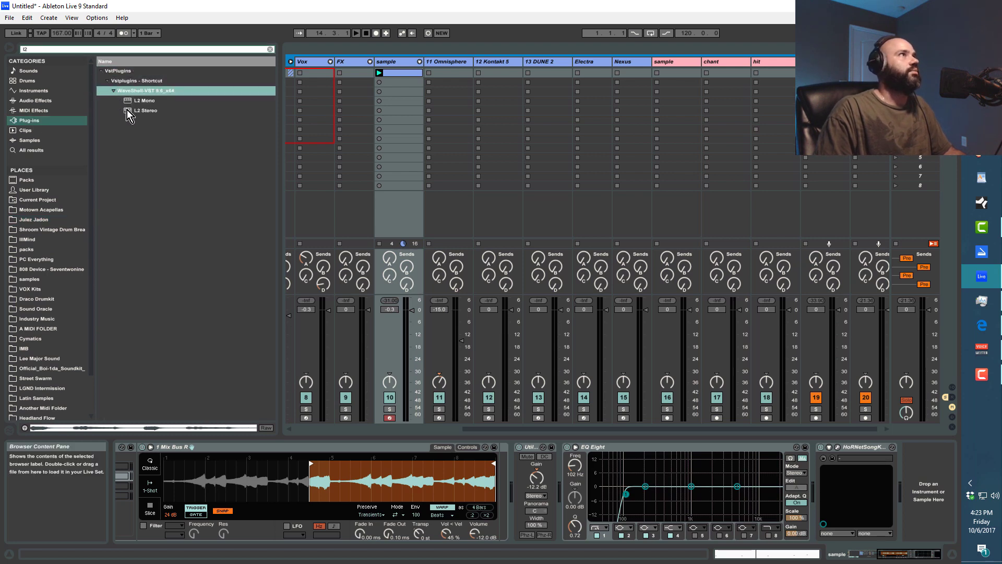
drag(126, 110, 259, 179)
drag(646, 504, 921, 493)
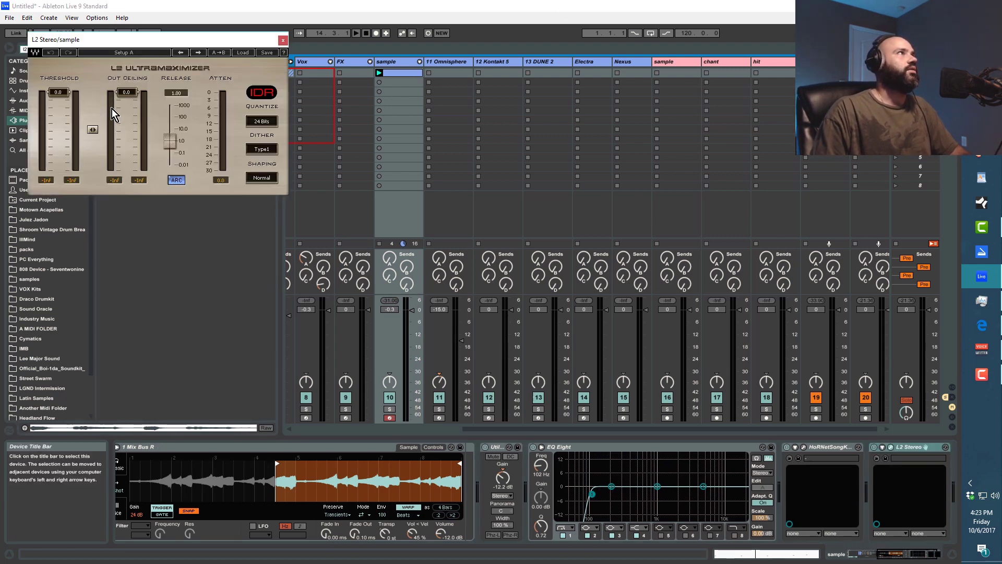
Step: Set the L2 Ultramaximizer's threshold to -22.8 and out ceiling to -19.0 while the pattern plays, and close its window
key(space)
drag(59, 92, 59, 136)
drag(129, 104, 129, 158)
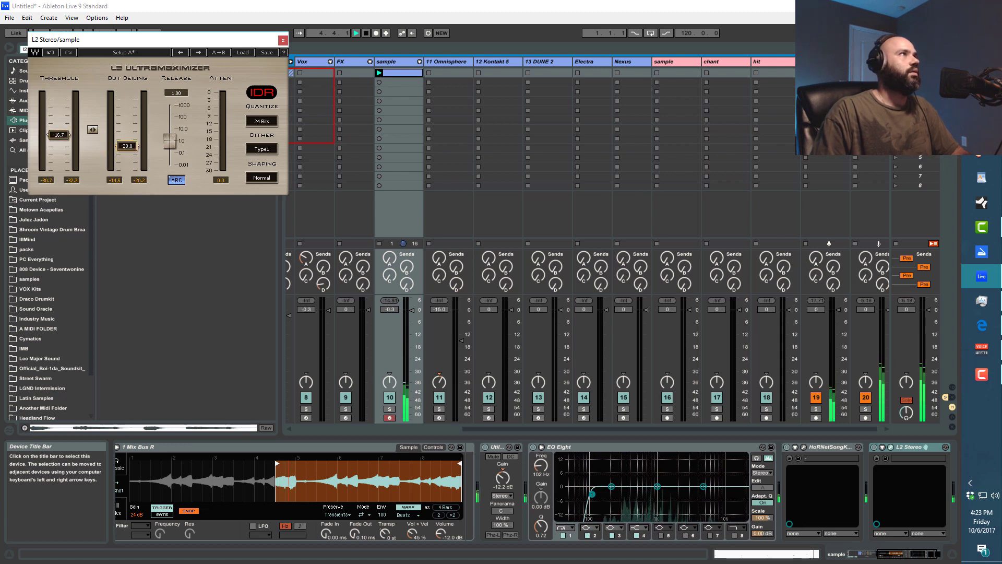
drag(63, 135, 63, 151)
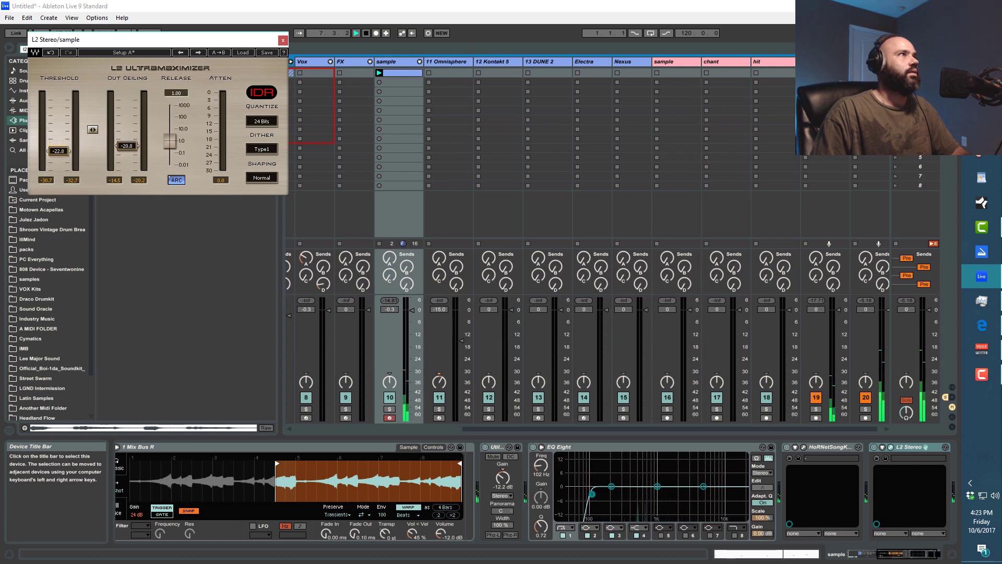
drag(127, 146, 127, 141)
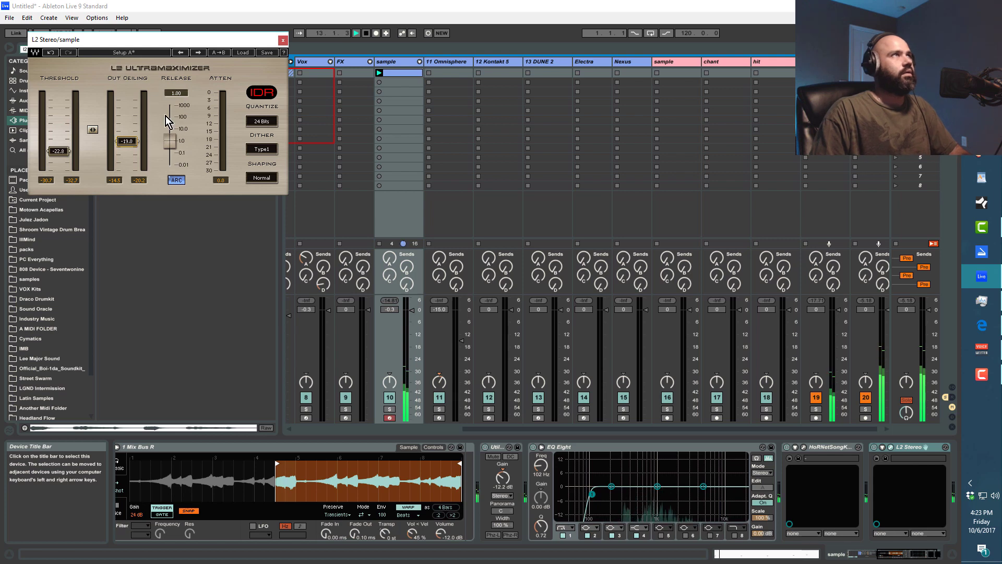
click(283, 42)
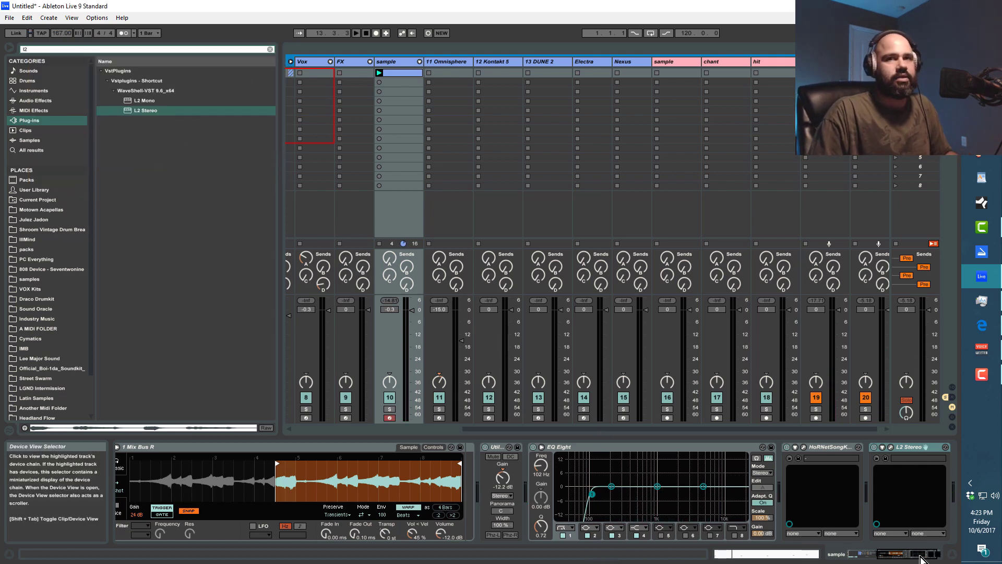
Step: Search the plug-ins for "reak" and add Reaktor 6 FX after L2 Stereo on the sample track
click(949, 558)
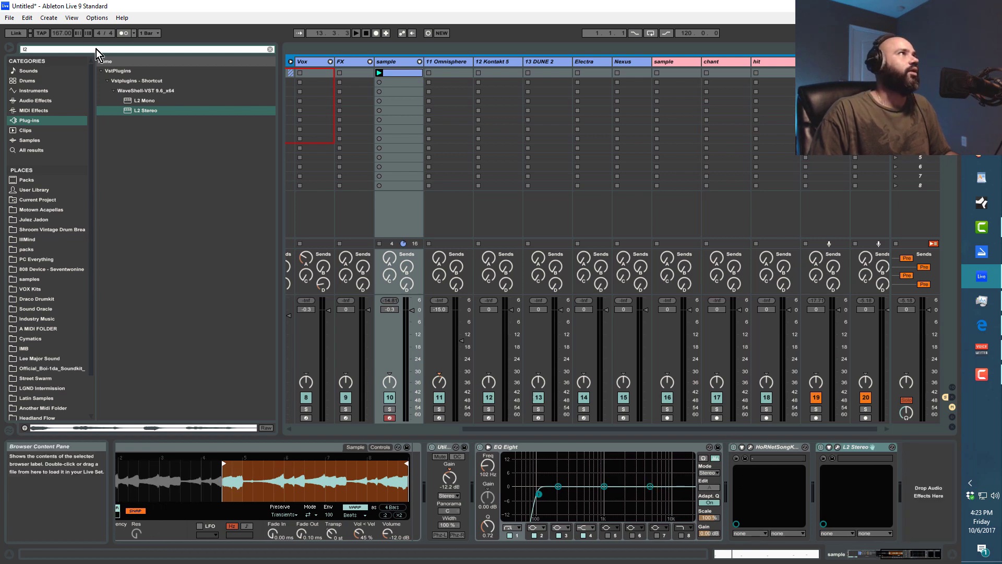
key(ctrl+f)
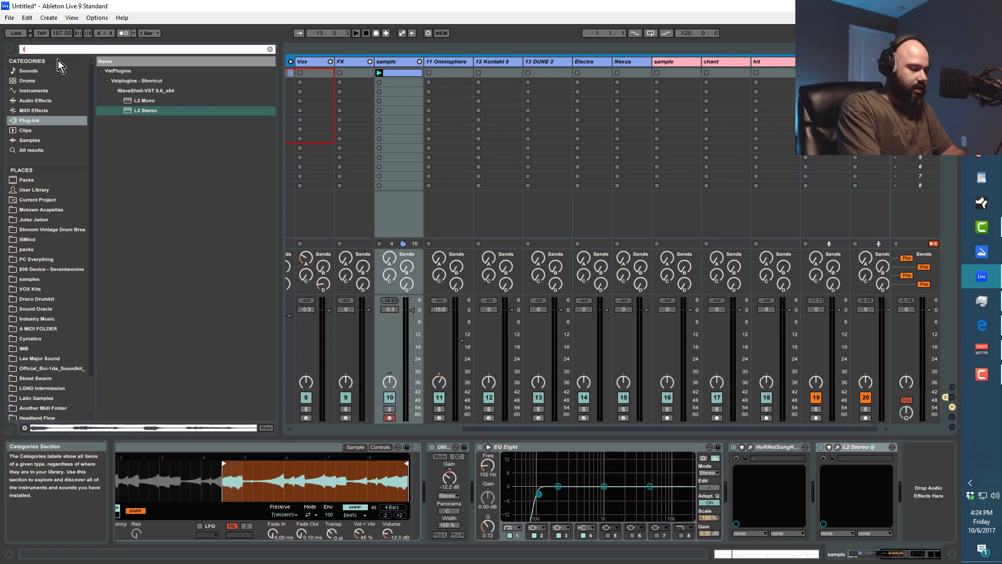
text(reak)
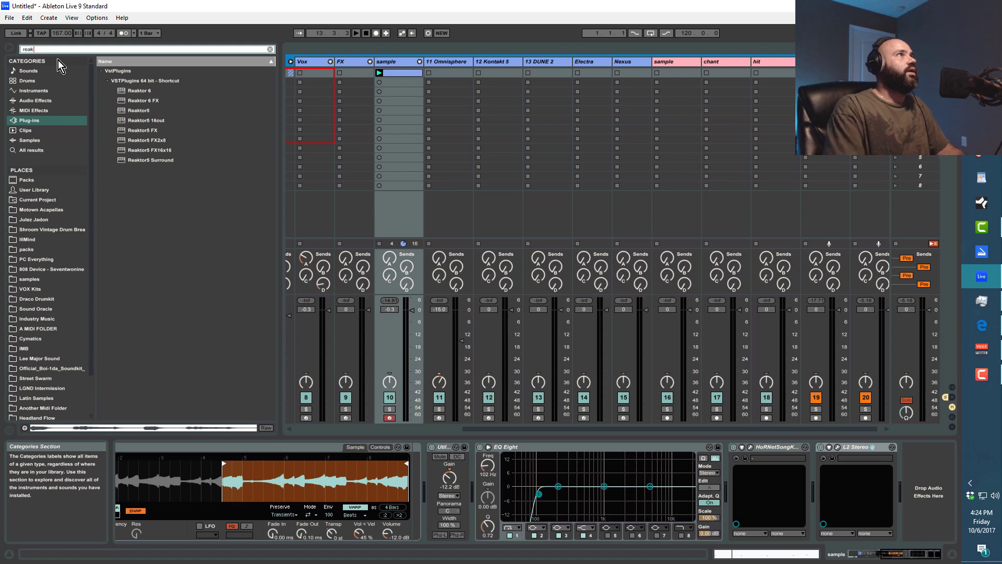
click(124, 100)
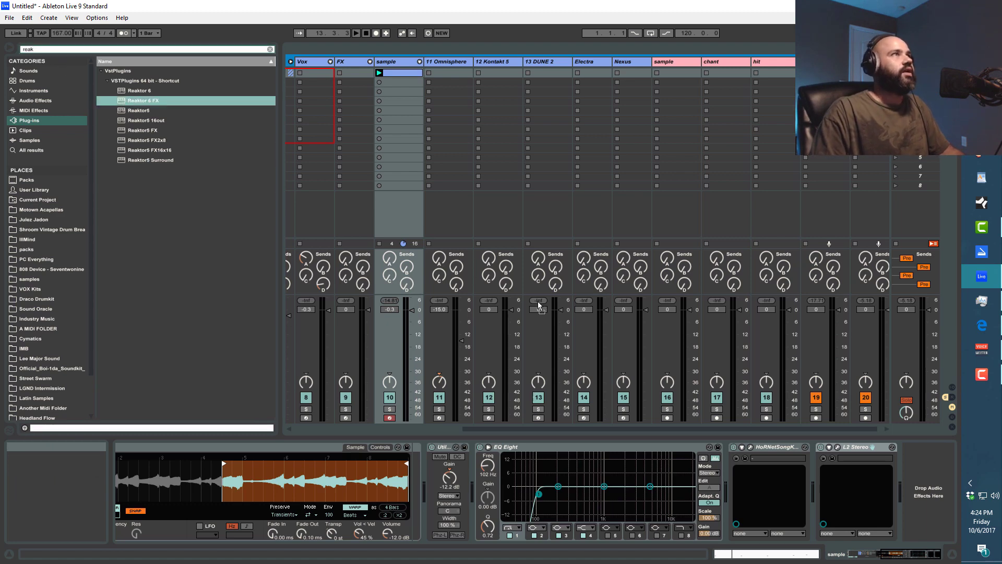
drag(538, 302, 899, 479)
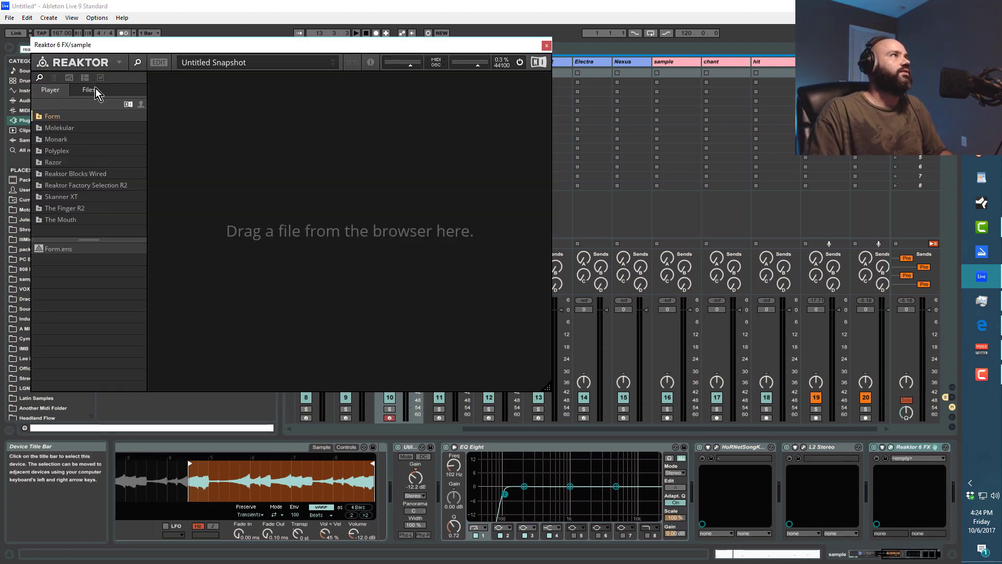
Step: Load the VHS_1.1 (1).ens ensemble into Reaktor and choose snapshot 002, "Rain drops rolling down the window"
click(96, 89)
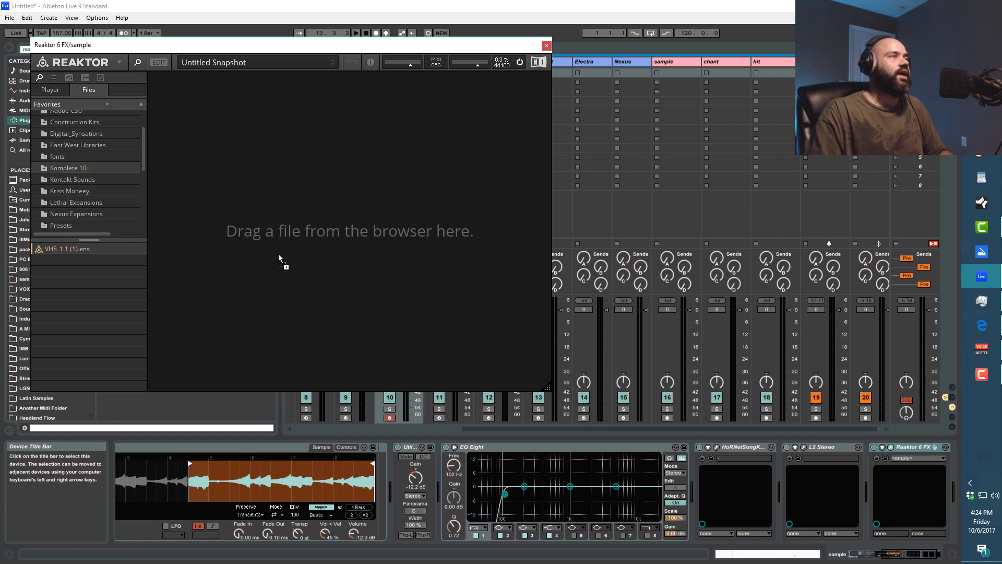
drag(279, 255, 278, 255)
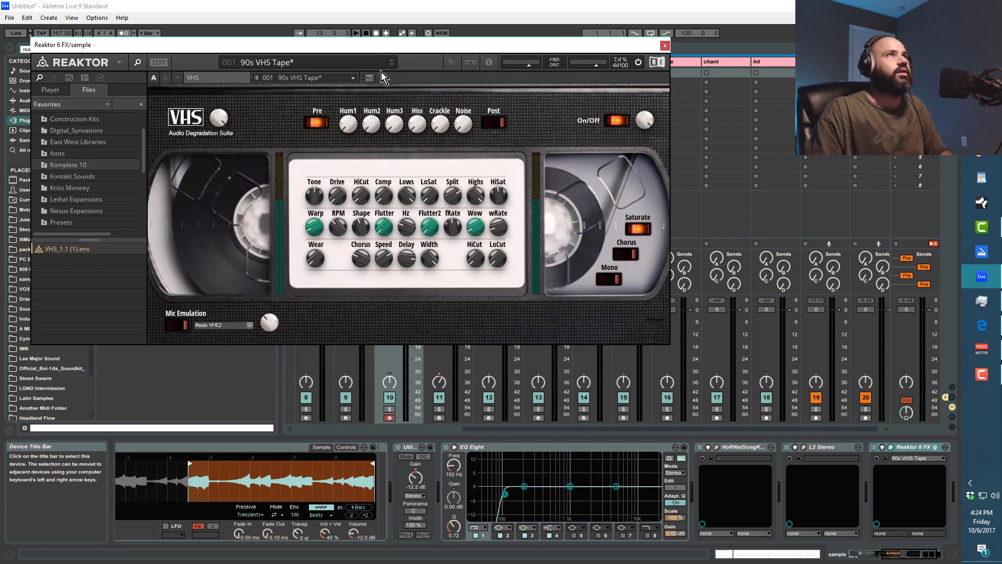
click(393, 65)
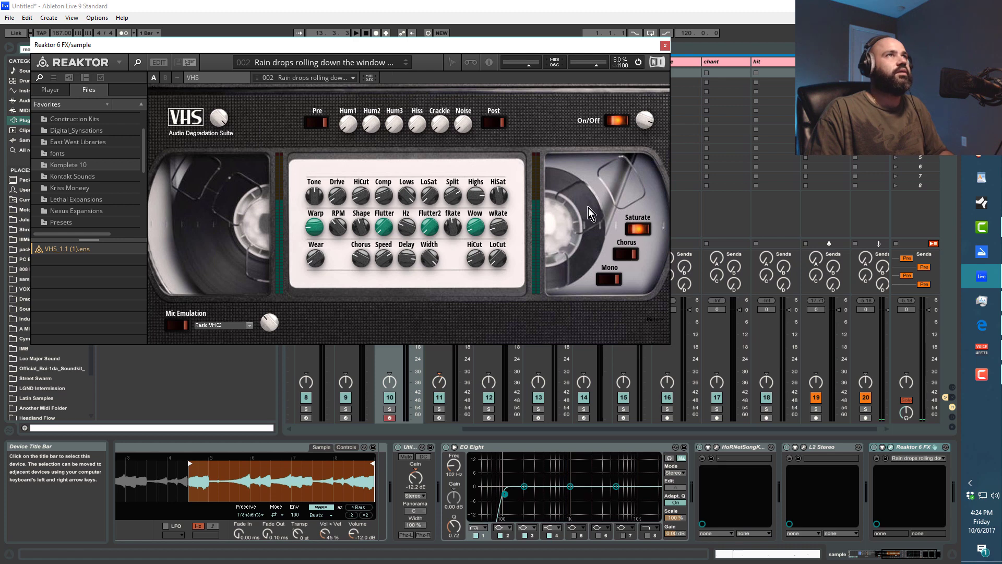
Step: Play the pattern through the VHS effect, adjust its Flutter2 amount, and close the Reaktor window
key(space)
drag(431, 228, 430, 201)
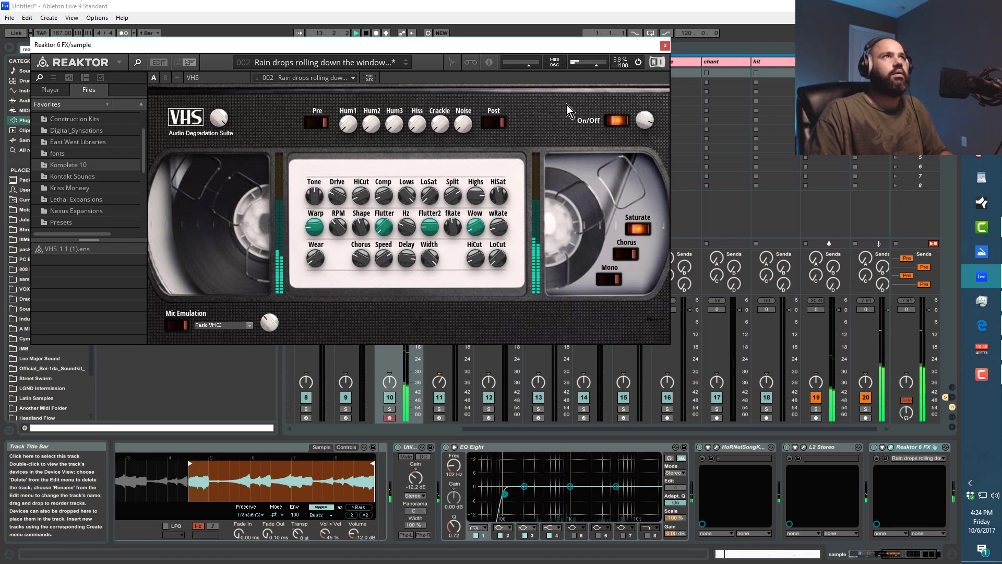
click(666, 48)
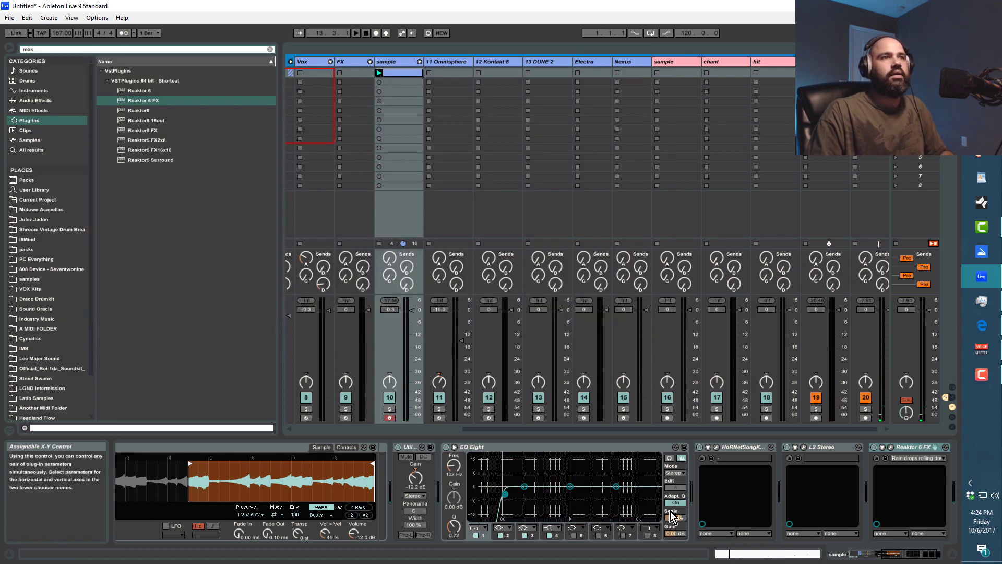
Step: Search the plug-ins for "loop" and add Sugar Bytes Looperator after Reaktor 6 FX on the sample track
click(81, 49)
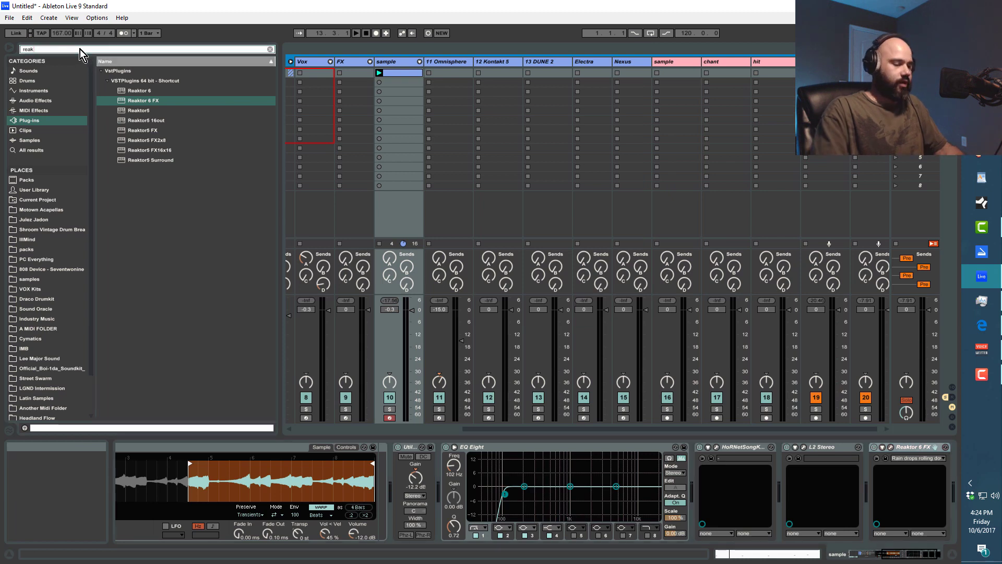
key(BackSpace)
key(BackSpace)
key(BackSpace)
text(loop)
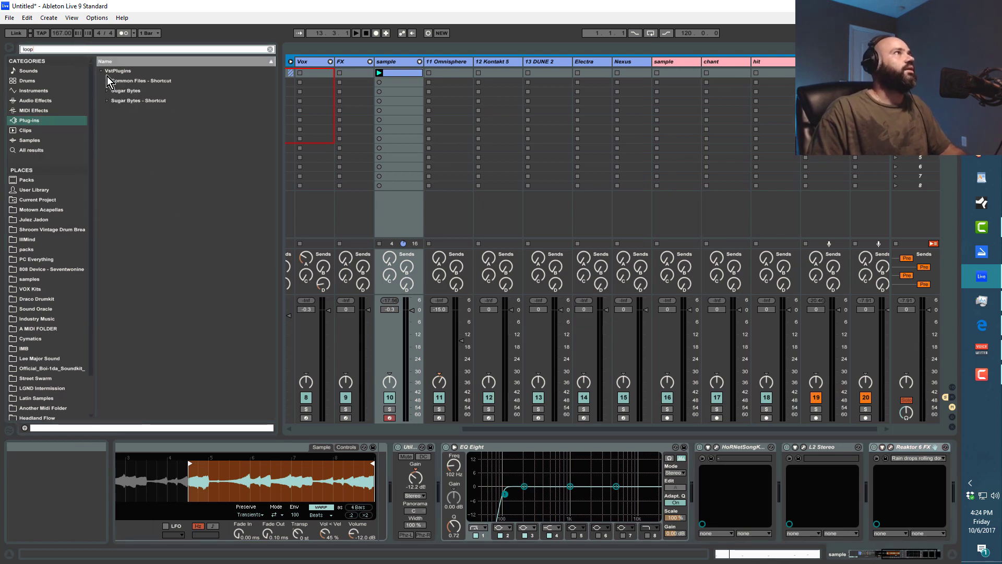
click(112, 101)
click(114, 111)
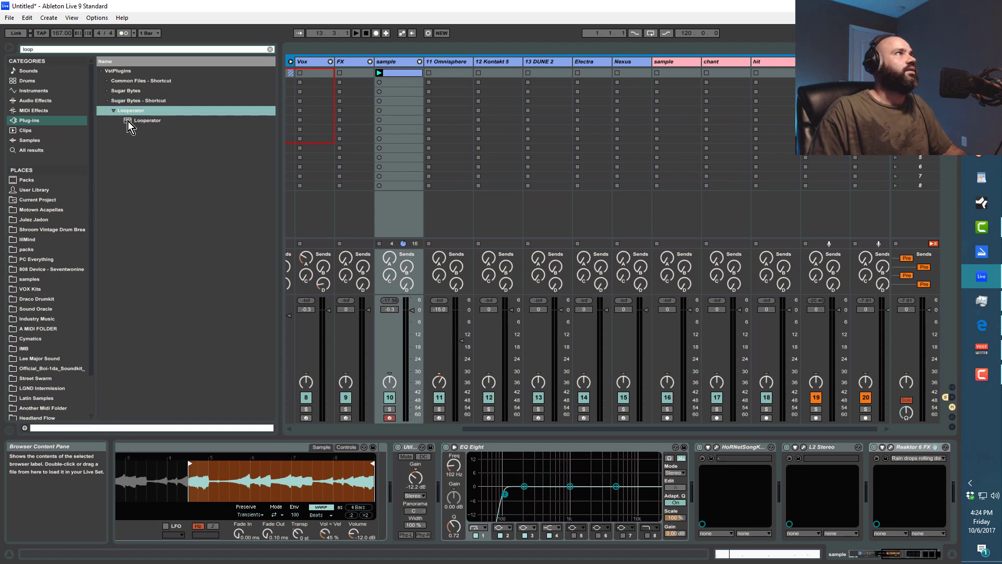
click(129, 121)
scroll(917, 463, right, 2)
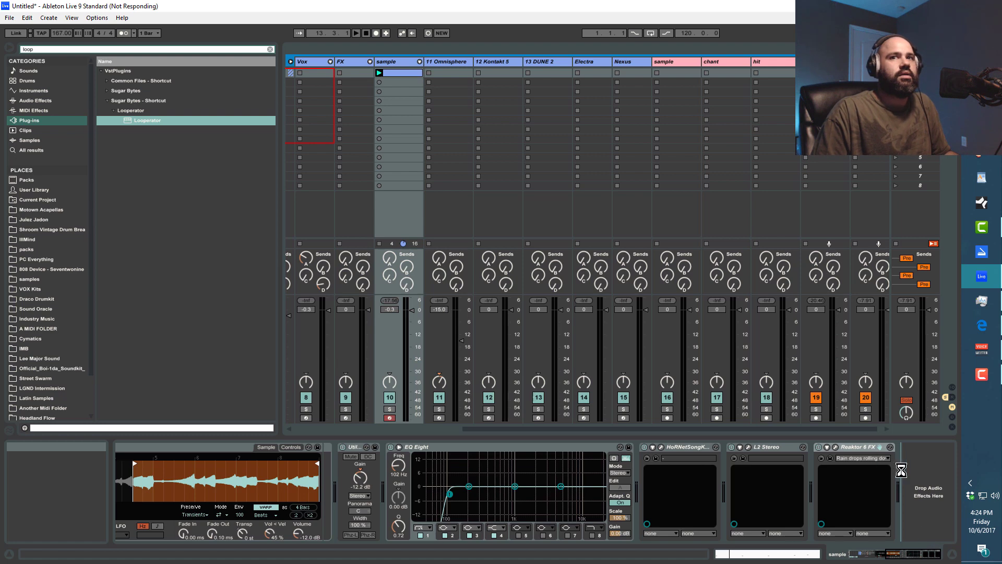
Step: Play the pattern and clear Looperator's ENV and FILTER steps, FX 1 steps 2, 6 and 12, and FX 2 steps 5 and 10
key(space)
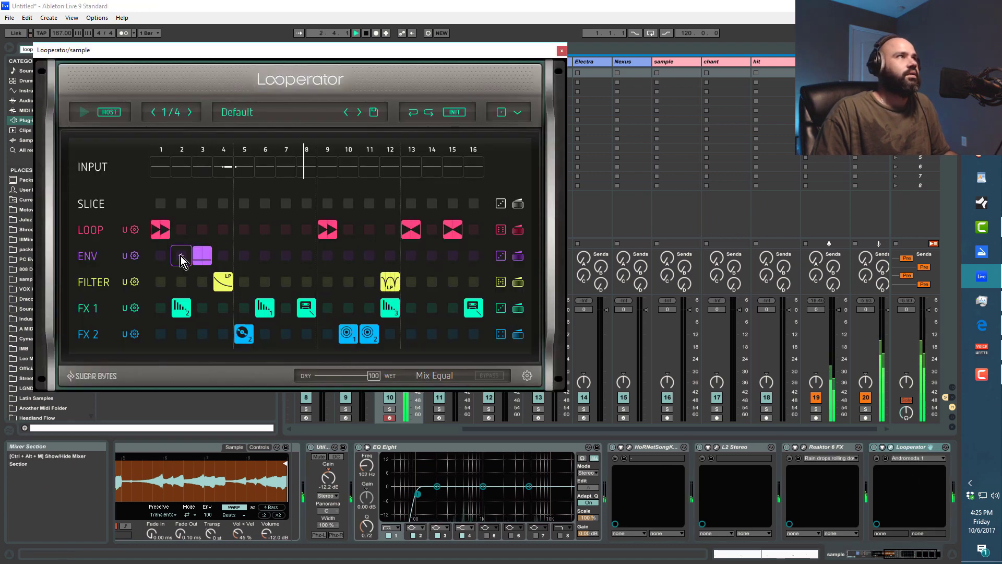
click(181, 308)
click(223, 282)
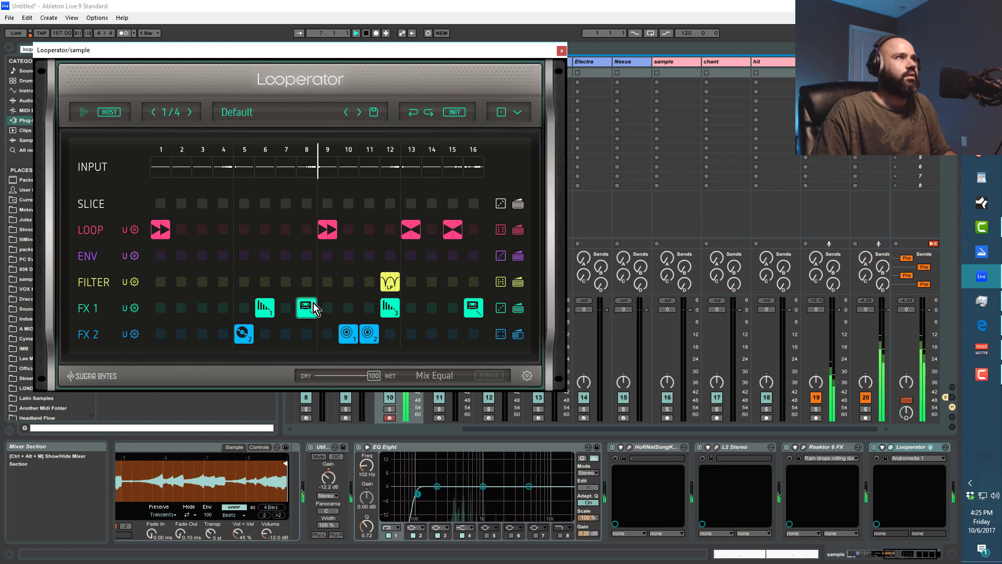
click(349, 337)
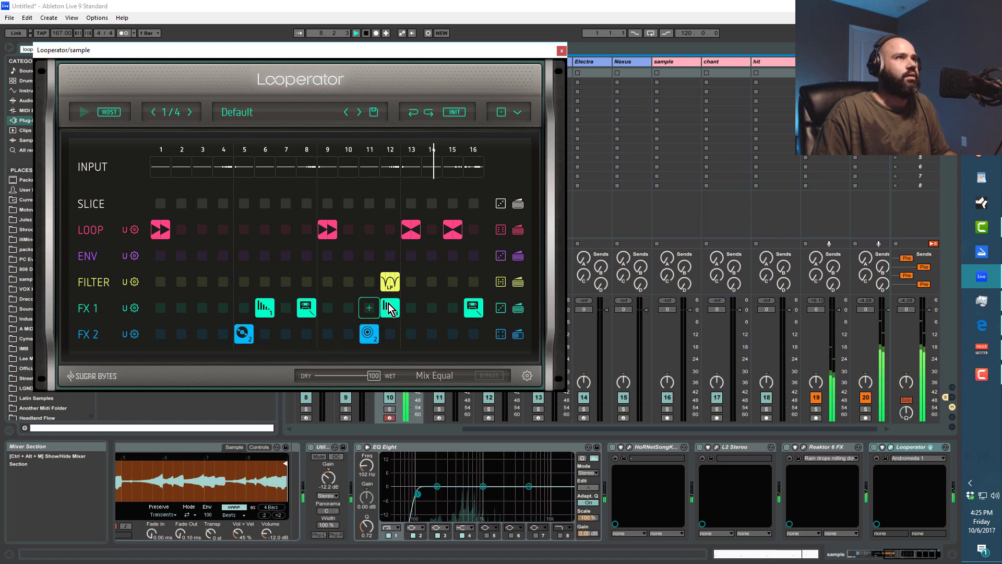
click(390, 287)
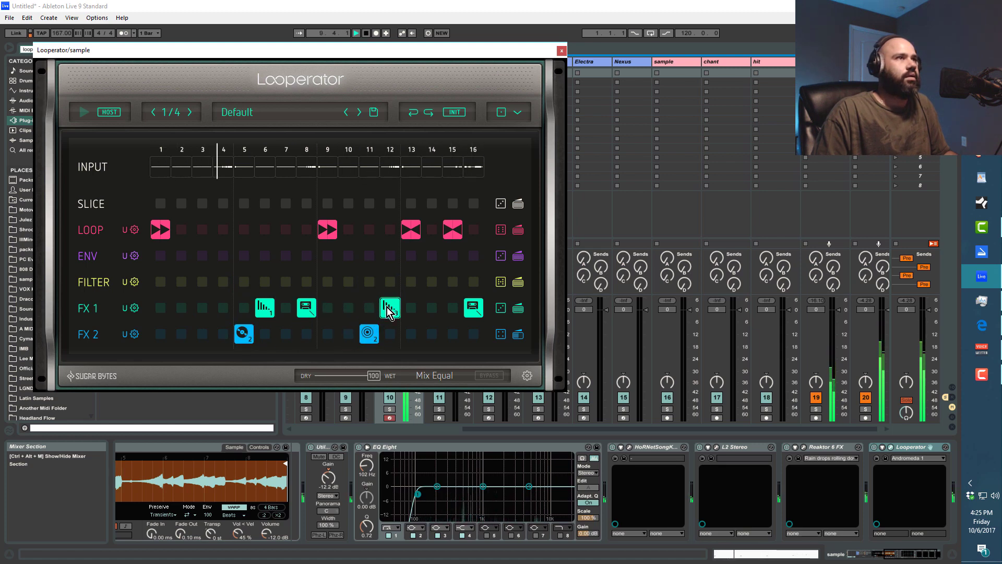
click(389, 308)
click(265, 309)
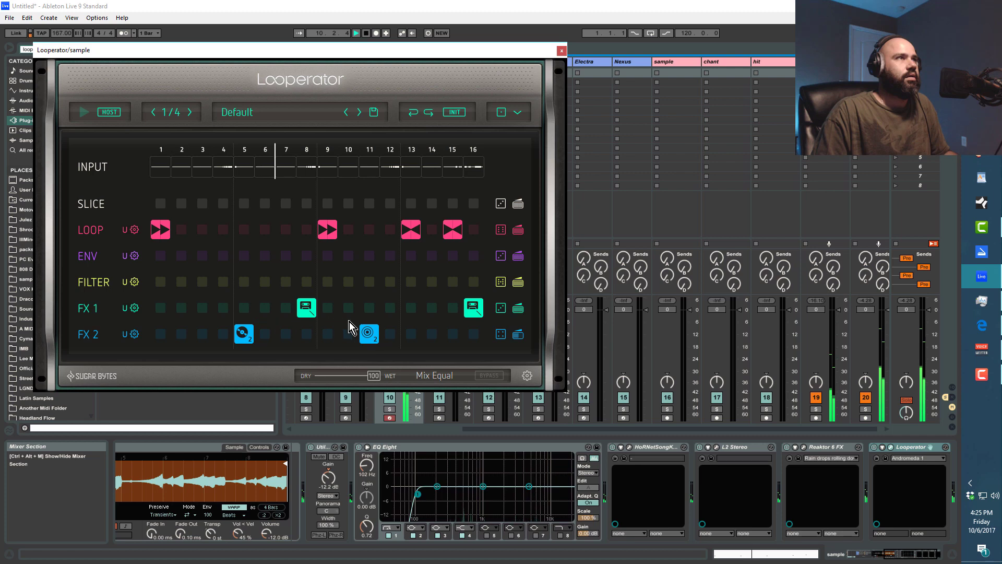
click(250, 335)
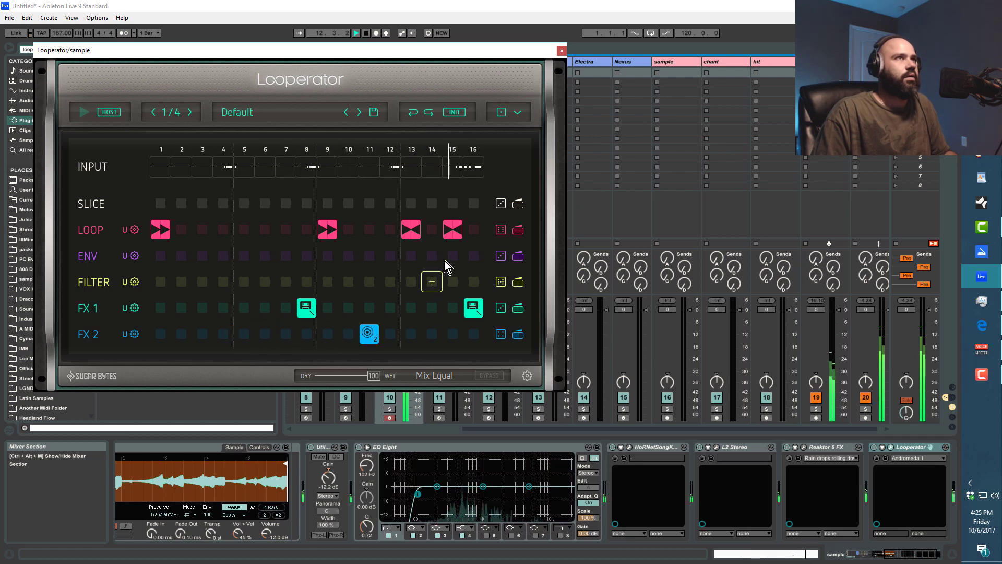
Step: Clear LOOP step 15, change LOOP step 13 to 6, and stop playback and close the Looperator window
click(451, 230)
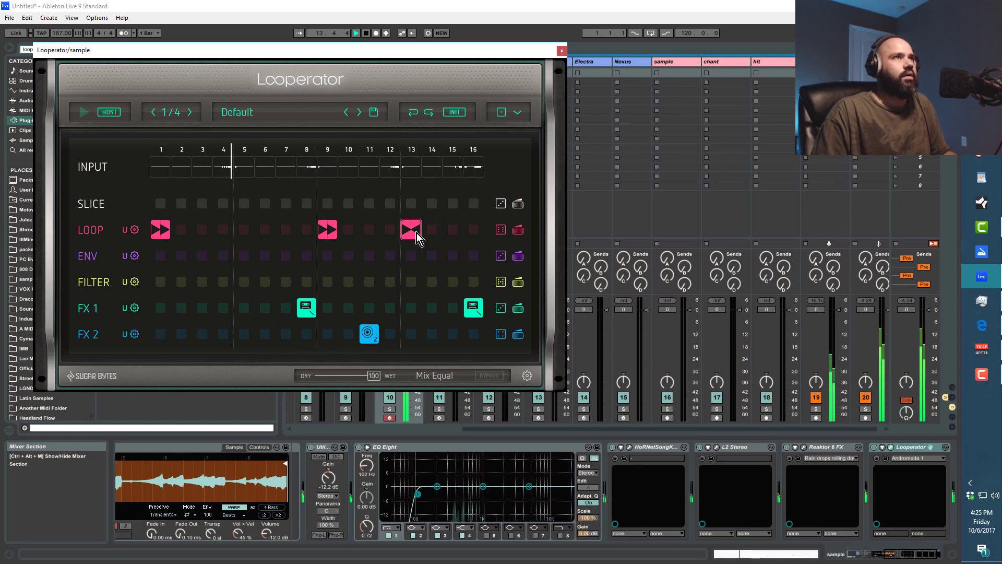
drag(416, 233, 411, 235)
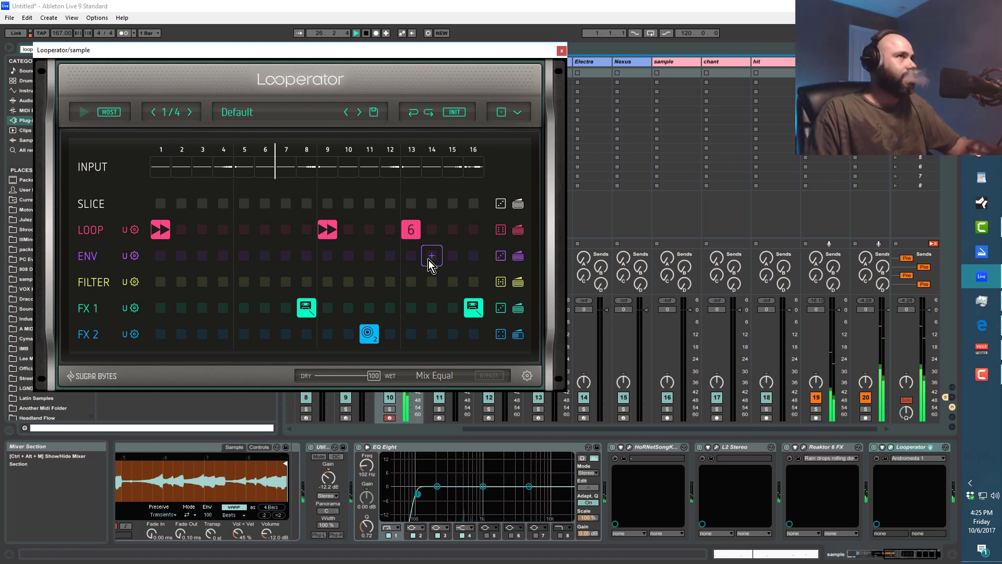
key(space)
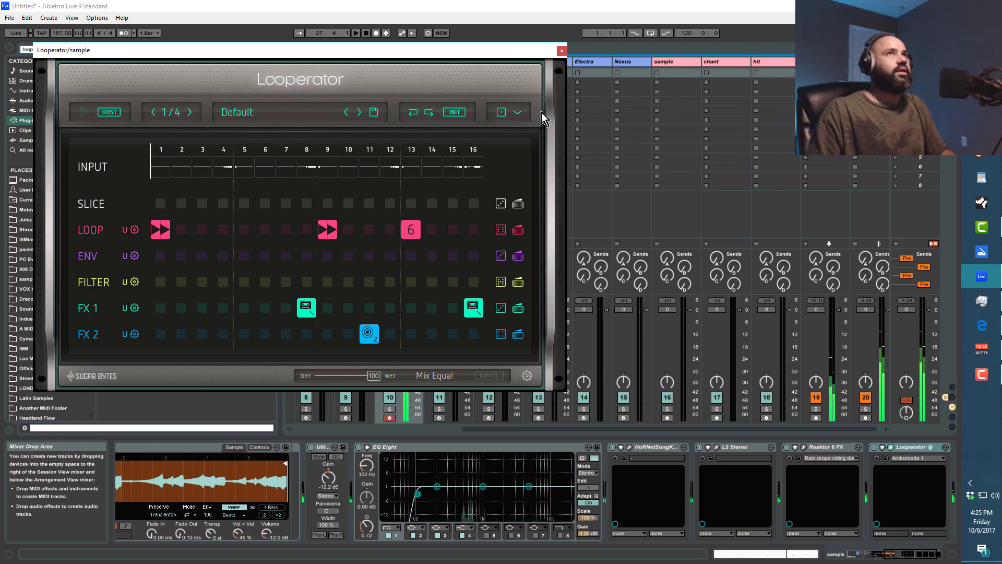
click(564, 50)
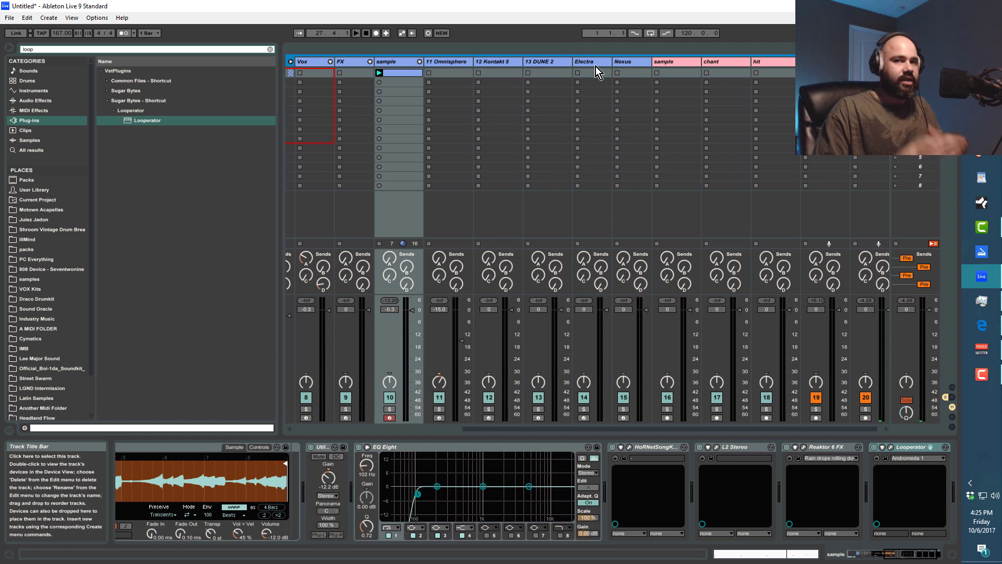